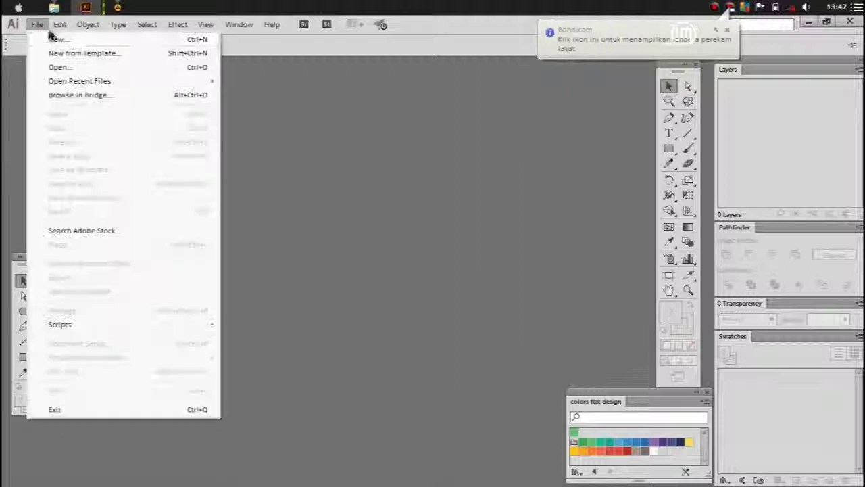
Create a new Letter-size 612 × 792 pt document with Color Mode set to RGB
click(117, 7)
click(117, 7)
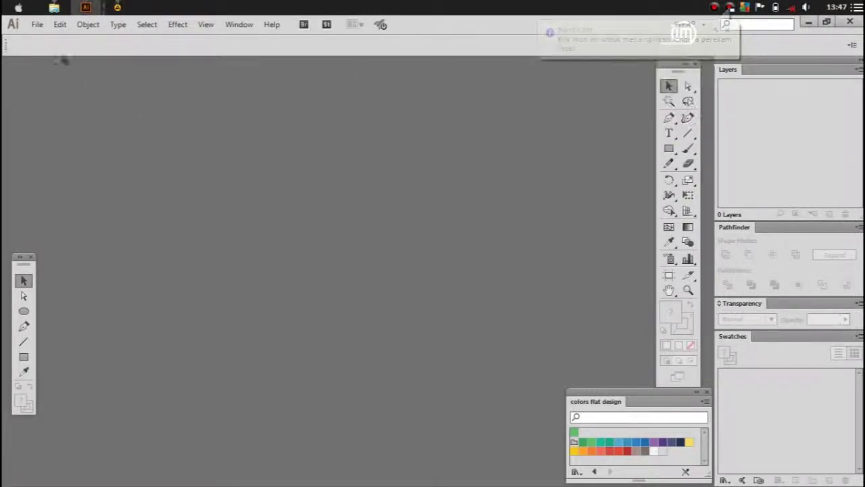
click(37, 24)
click(58, 37)
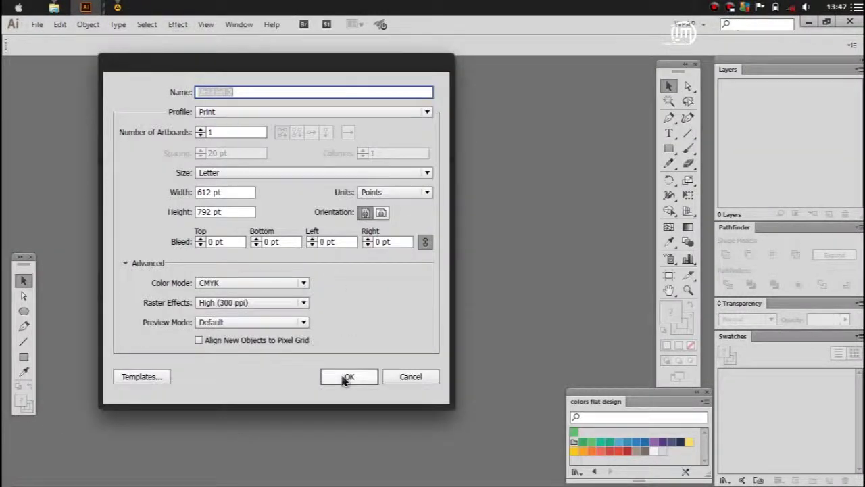
click(286, 286)
click(242, 305)
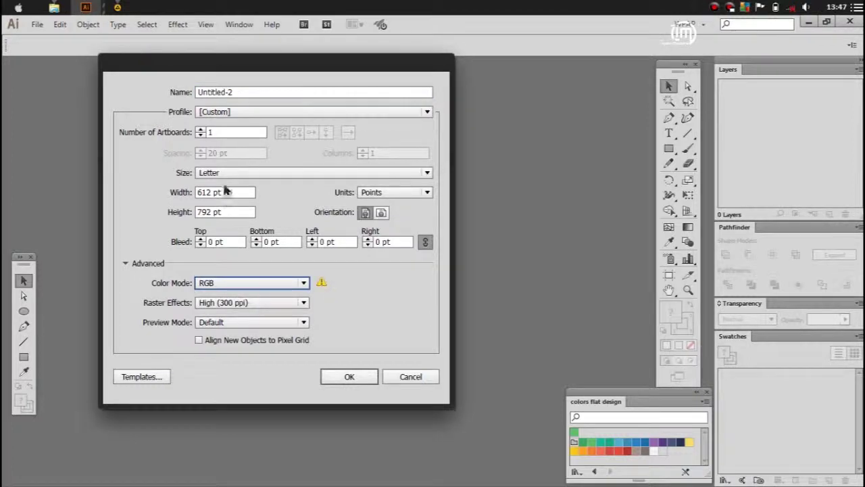
click(232, 172)
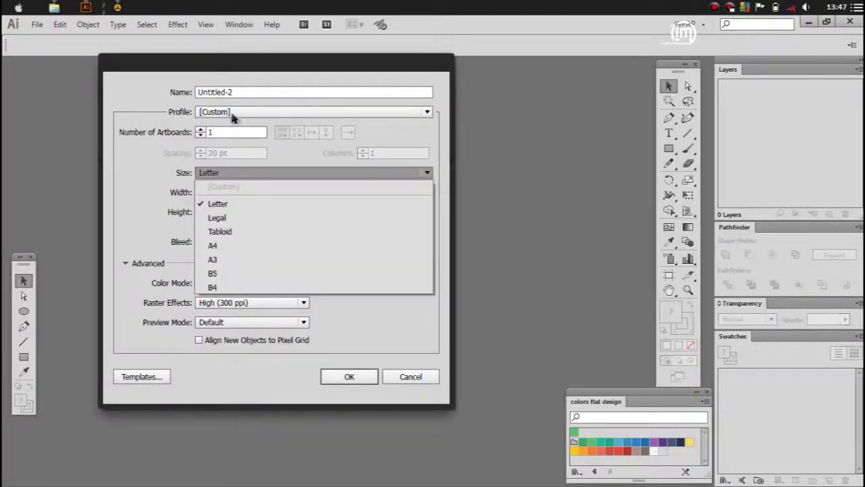
click(232, 113)
key(Escape)
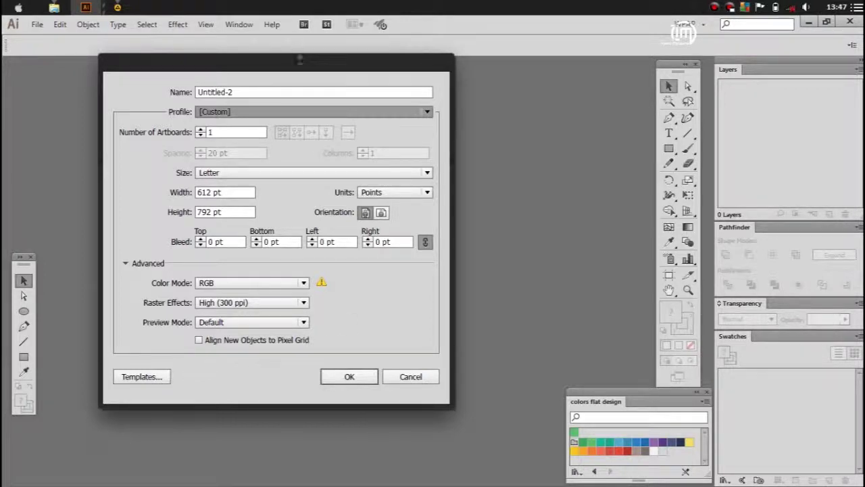
click(376, 377)
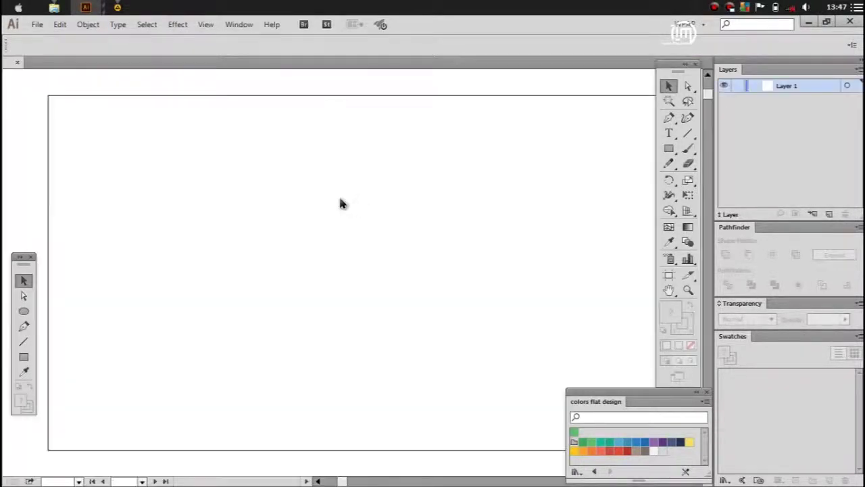
Re-dock the Untitled-2 window in the workspace and drag the boy's photo onto the artboard
click(736, 63)
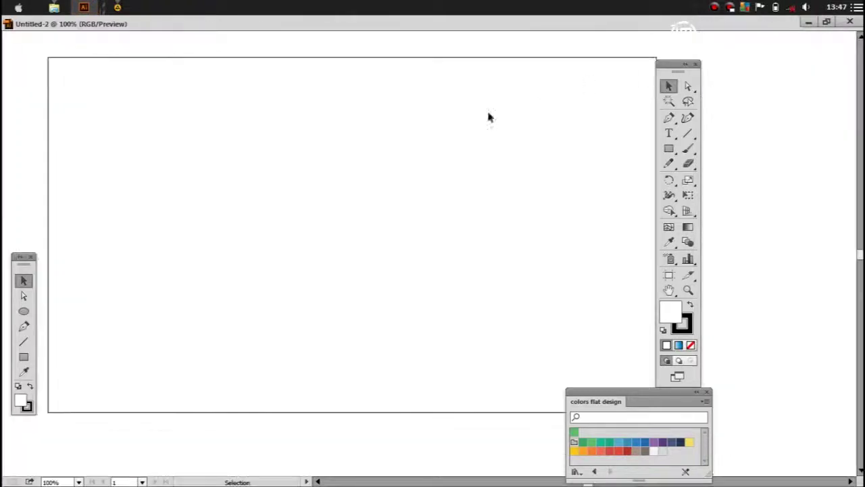
click(826, 22)
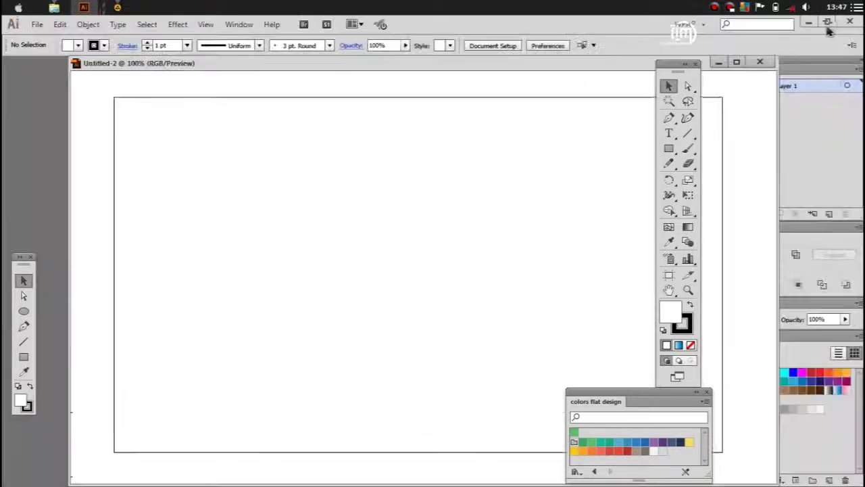
drag(334, 67, 256, 63)
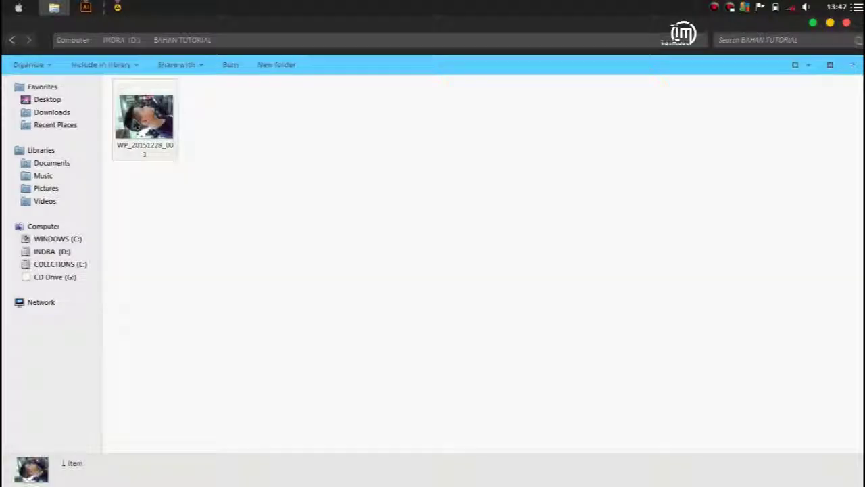
mouse_move(145, 116)
mouse_down()
mouse_move(95, 11)
mouse_move(142, 143)
mouse_up()
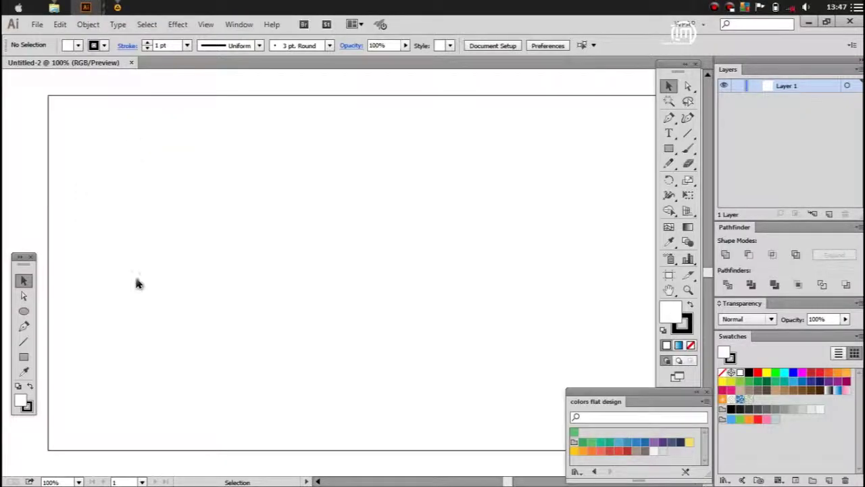
drag(138, 284, 211, 292)
Move the placed photo to the left and scale it up around its centre
scroll(397, 290, down, 7)
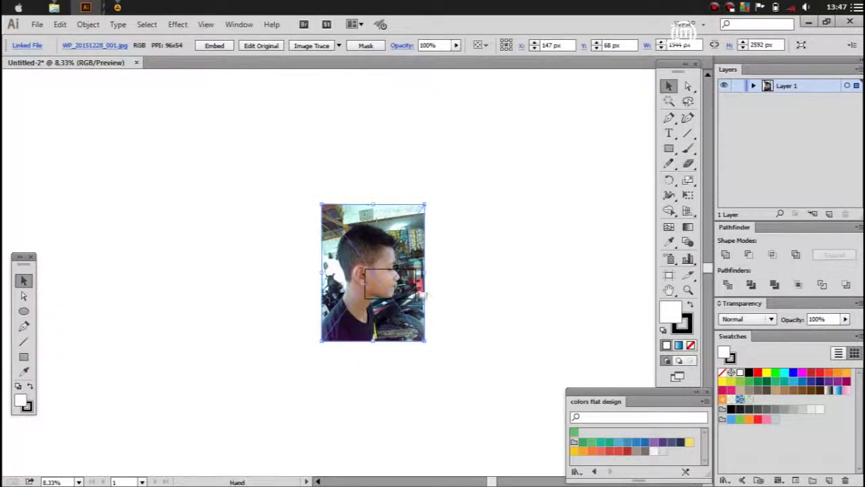
drag(339, 237, 186, 233)
drag(270, 198, 308, 152)
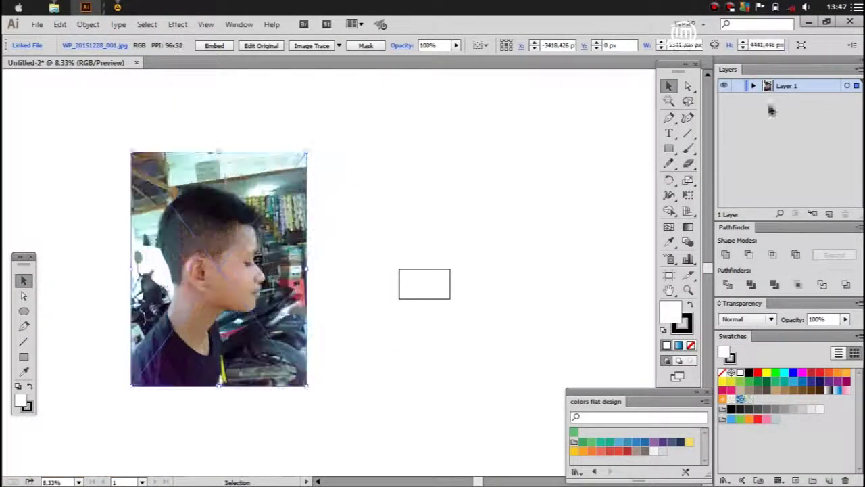
Lock Layer 1, add Layer 2 for tracing, and zoom in on the ear
click(737, 88)
click(829, 214)
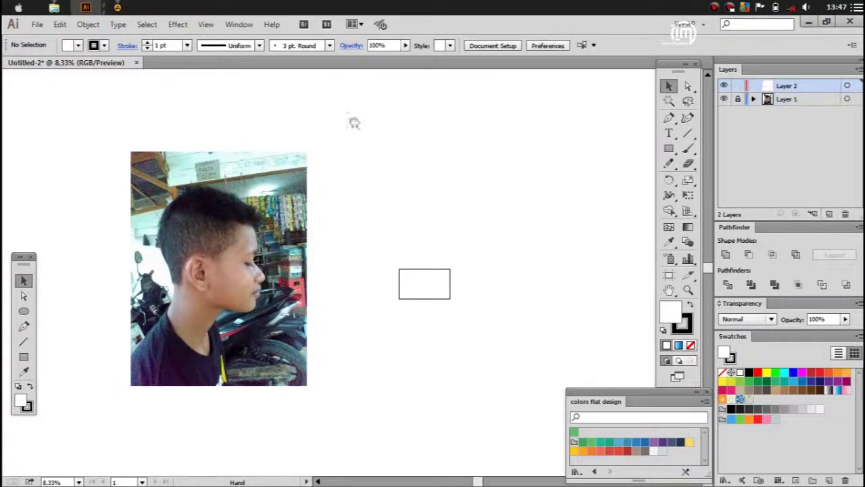
drag(353, 121, 446, 96)
click(23, 326)
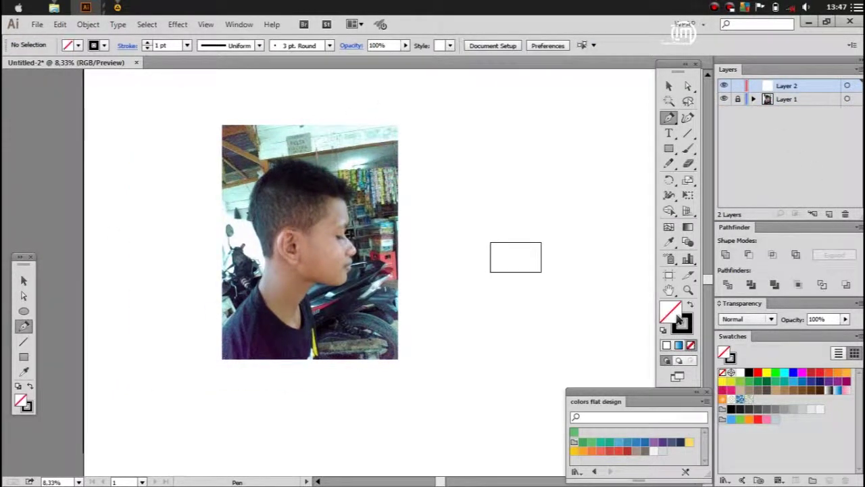
key(ctrl+equal)
key(ctrl+equal)
drag(252, 272, 309, 257)
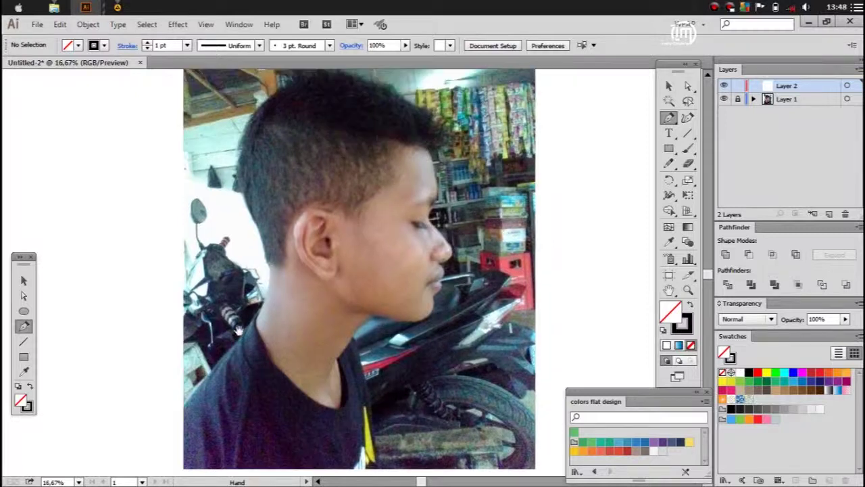
key(ctrl+equal)
key(ctrl+equal)
key(ctrl+equal)
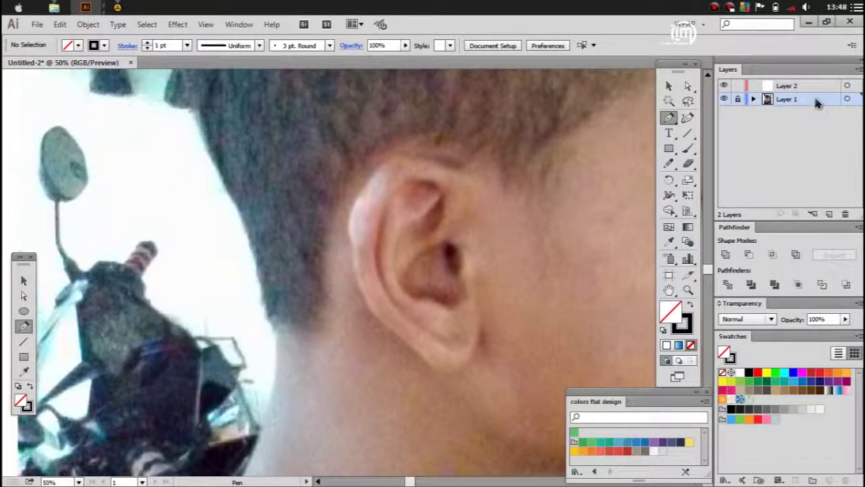
Set Layer 1 as a dimmed Template in its Layer Options
double_click(816, 100)
click(373, 228)
click(433, 287)
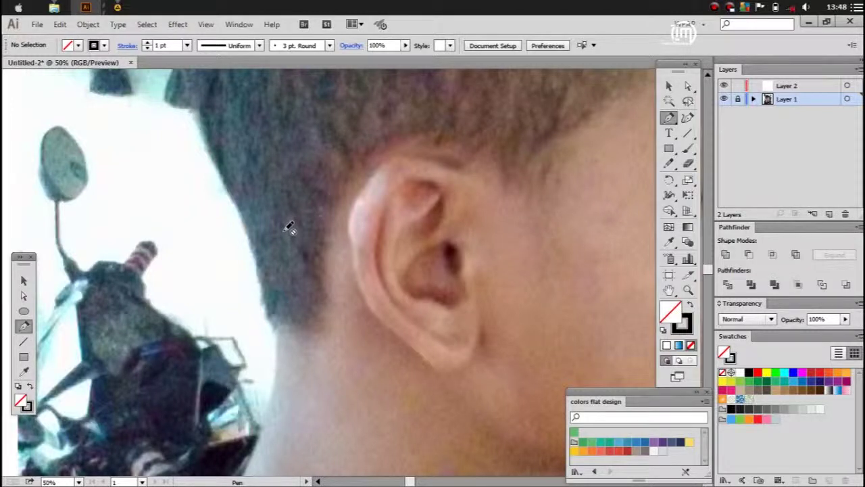
Make Layer 2 active and place the first Pen anchor at the back of the neck
key(ctrl+minus)
key(ctrl+minus)
key(ctrl+minus)
key(ctrl+plus)
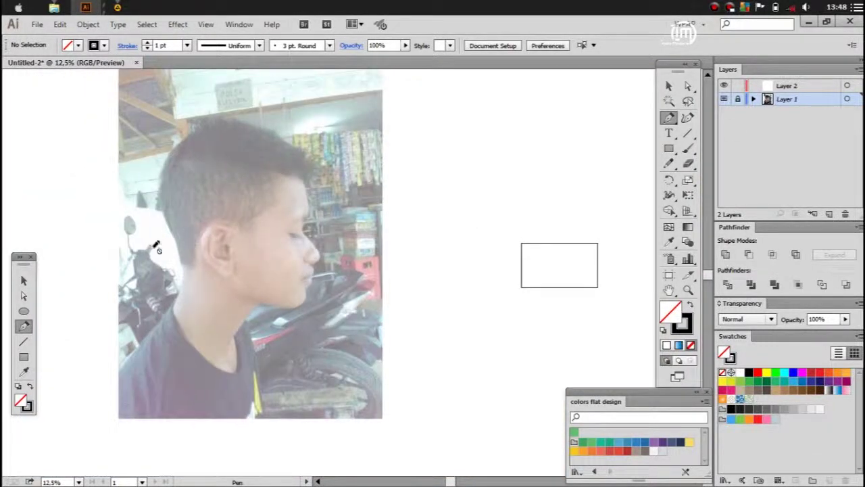
click(780, 87)
scroll(172, 284, up, 1)
scroll(171, 284, up, 3)
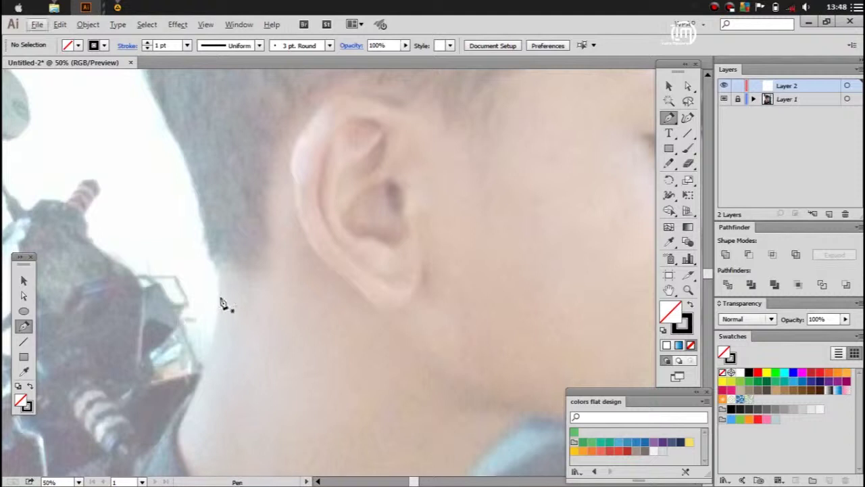
click(220, 296)
Trace the outline up the neck and curve it along the back of the head
click(207, 234)
drag(181, 160, 230, 281)
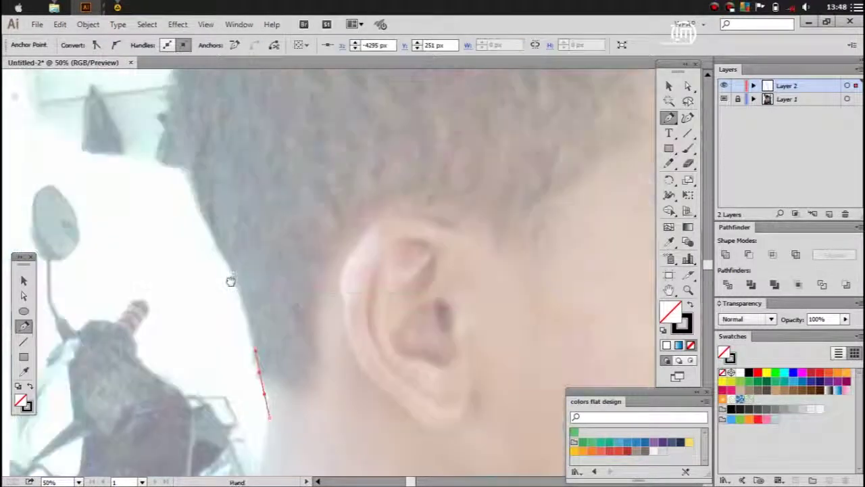
click(196, 205)
drag(181, 92, 202, 255)
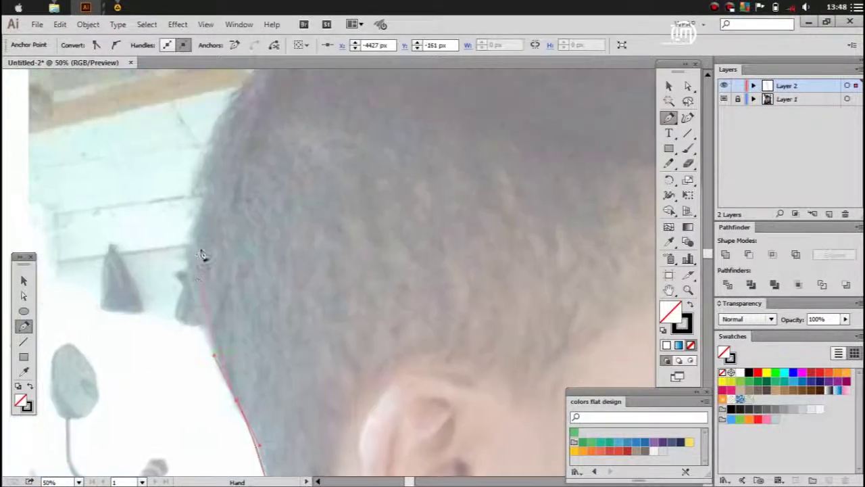
drag(209, 196, 191, 275)
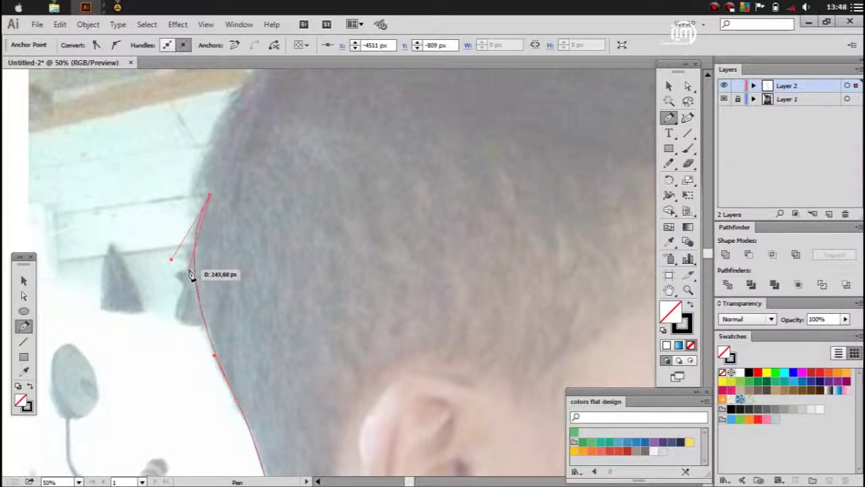
mouse_move(200, 180)
mouse_down()
mouse_move(176, 251)
mouse_move(228, 206)
mouse_up()
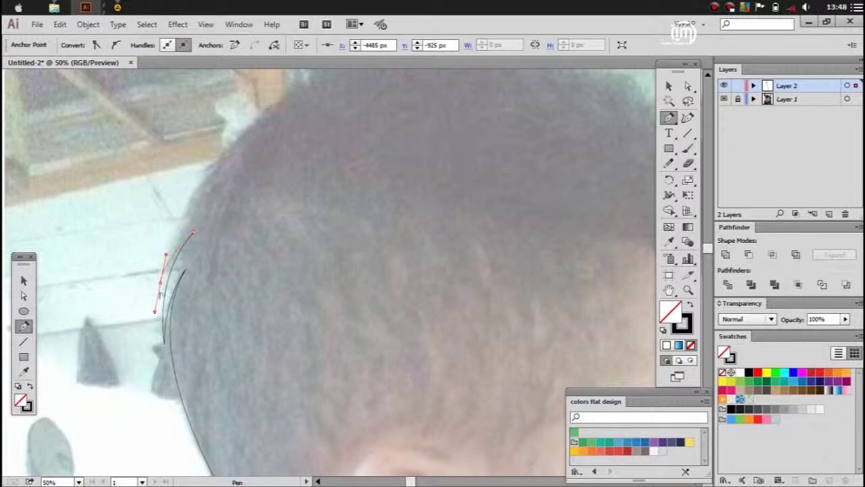
drag(228, 170, 114, 352)
Continue the outline over the back and top of the head, trimming anchor handles
click(131, 299)
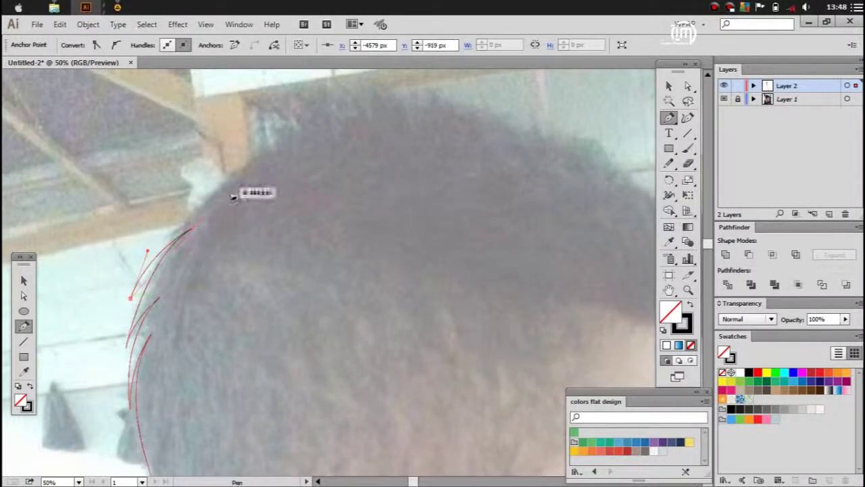
drag(126, 284, 106, 342)
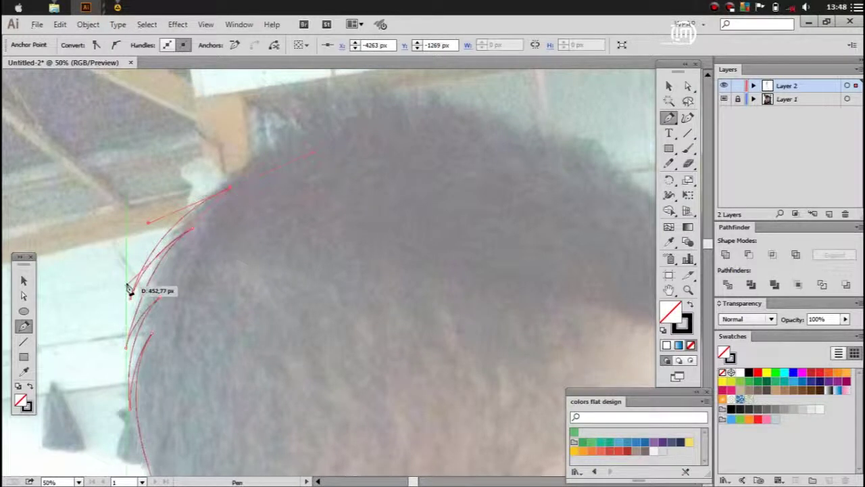
scroll(169, 263, up, 3)
drag(291, 235, 481, 232)
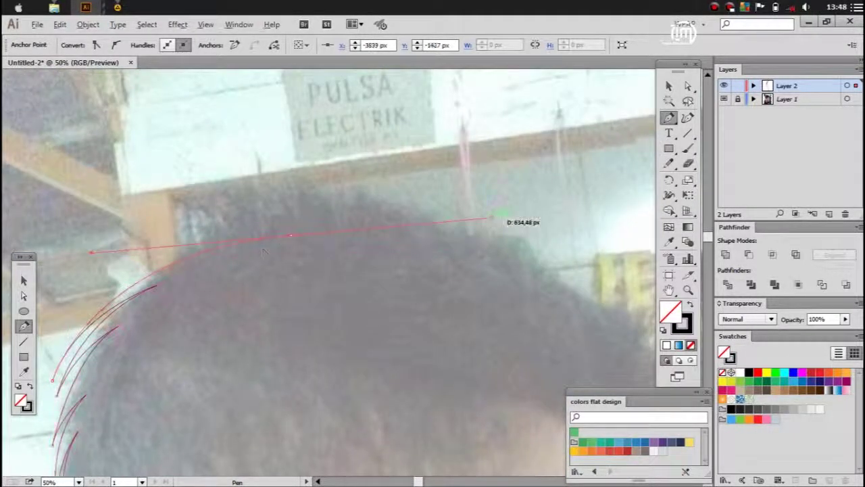
click(290, 235)
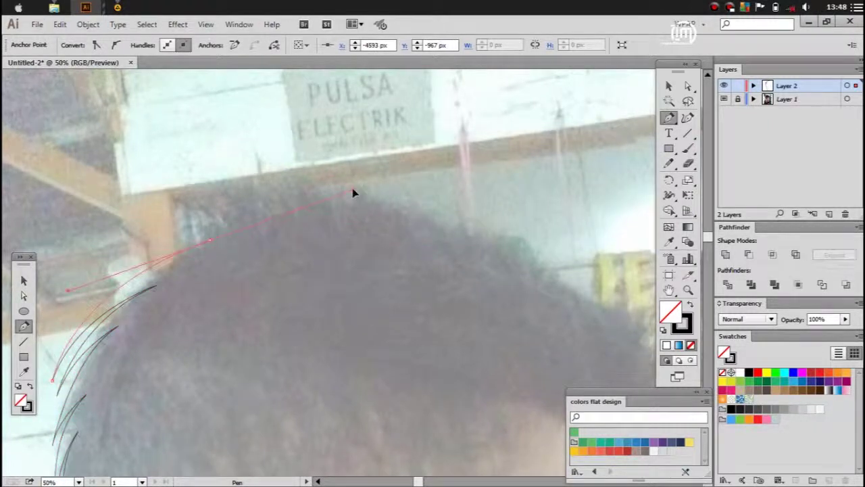
click(190, 252)
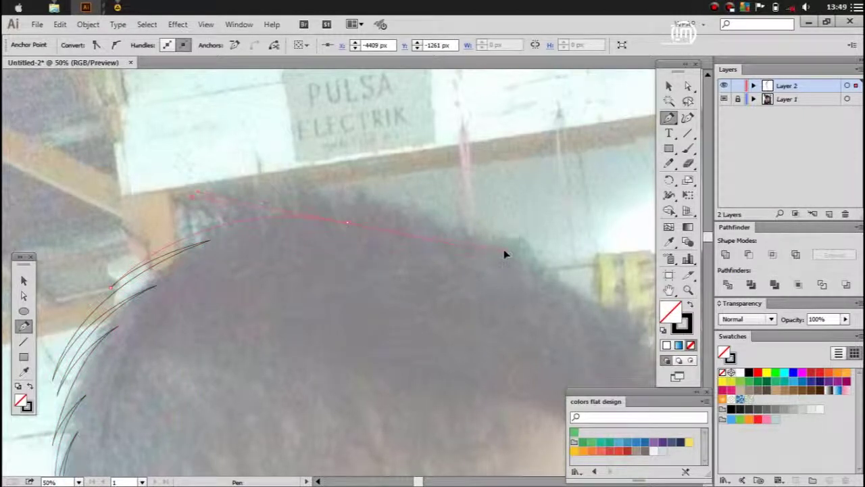
drag(155, 235, 53, 277)
Draw a curved hair strand across the crown ending in an Alt-clicked corner tip
drag(349, 211, 426, 221)
drag(243, 198, 192, 201)
ctrl+click(403, 230)
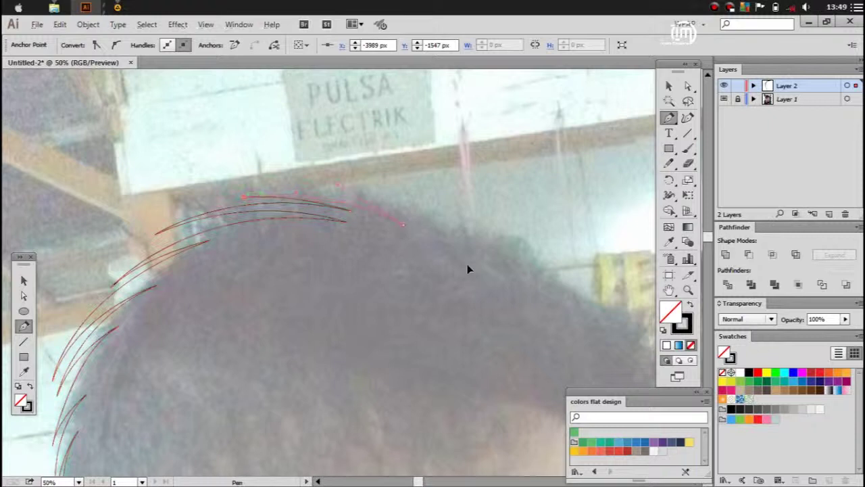
click(403, 223)
drag(308, 190, 257, 192)
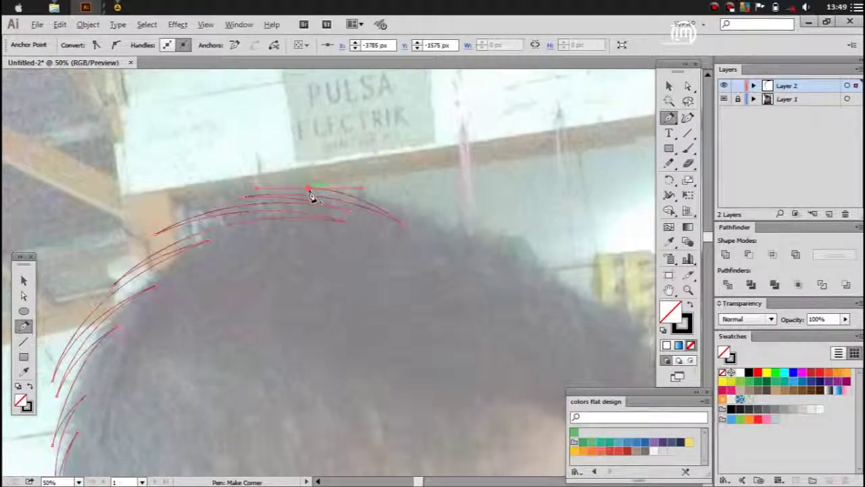
drag(492, 255, 350, 232)
click(353, 234)
key(alt)
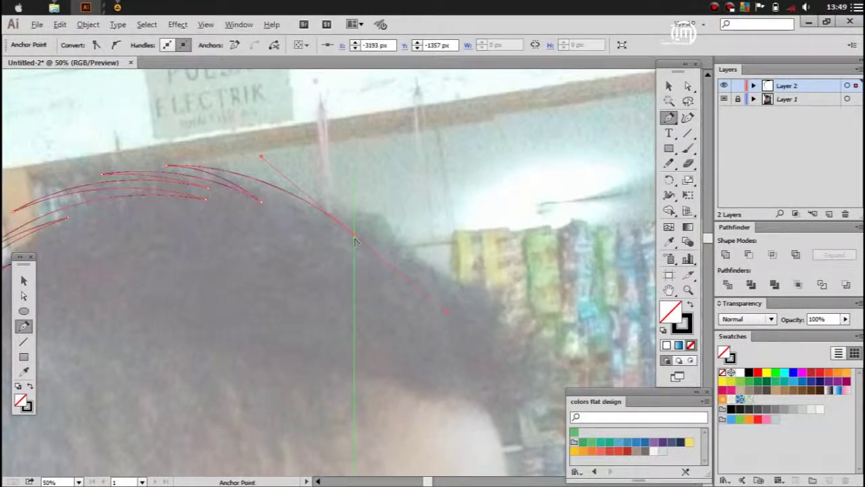
alt+click(352, 230)
Add another sharp-tipped hair strand and reshape its curve
drag(419, 279, 444, 335)
ctrl+click(363, 210)
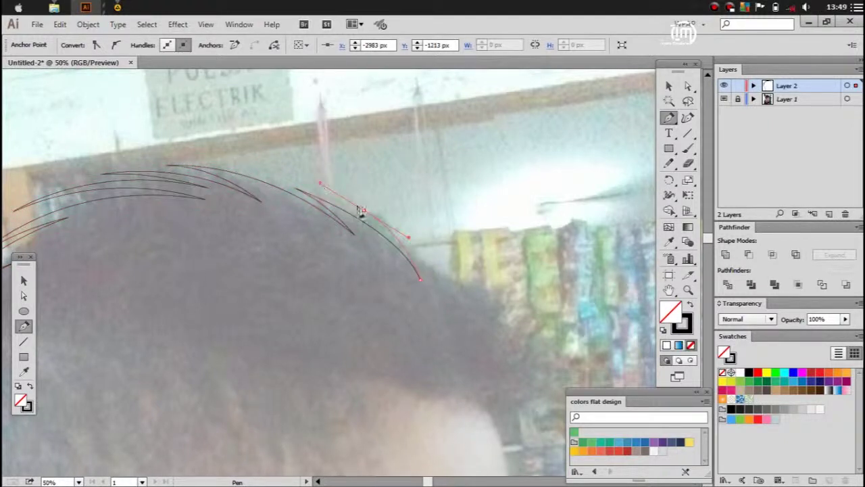
scroll(408, 258, down, 3)
scroll(409, 257, right, 3)
ctrl+click(370, 249)
drag(341, 161, 347, 169)
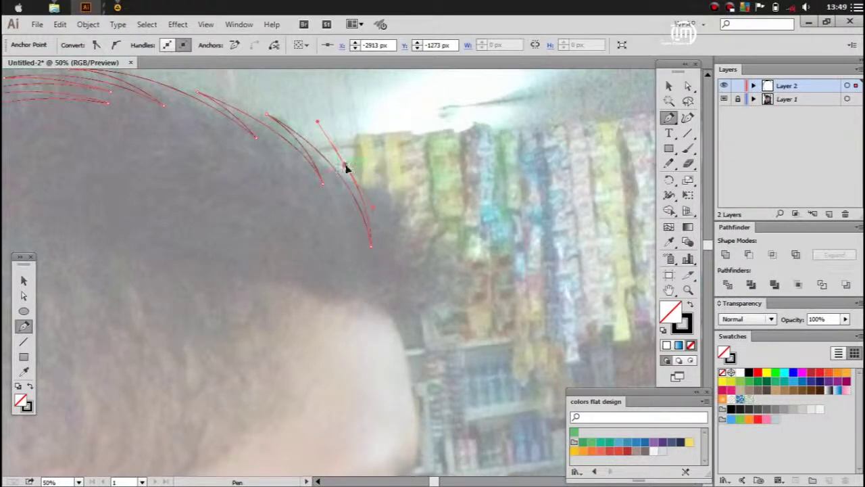
Draw strands down the front of the hair, ending each in a corner point
drag(389, 281, 383, 317)
alt+click(387, 281)
click(403, 304)
drag(420, 212, 413, 154)
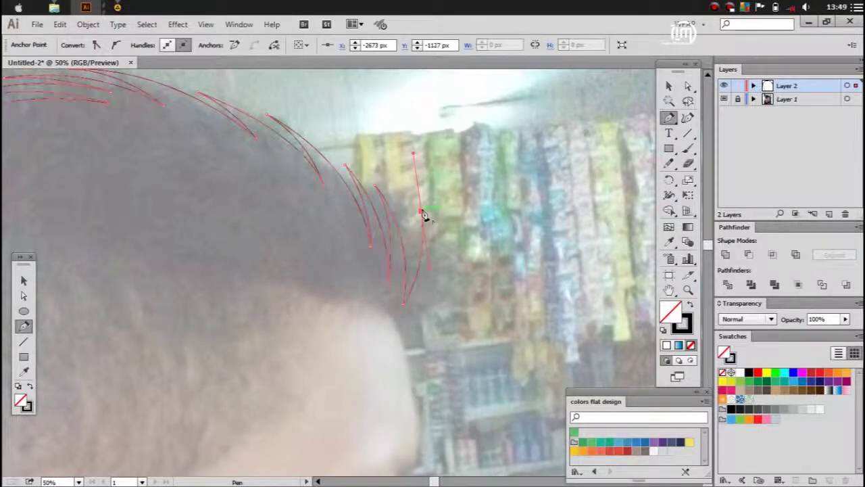
click(395, 326)
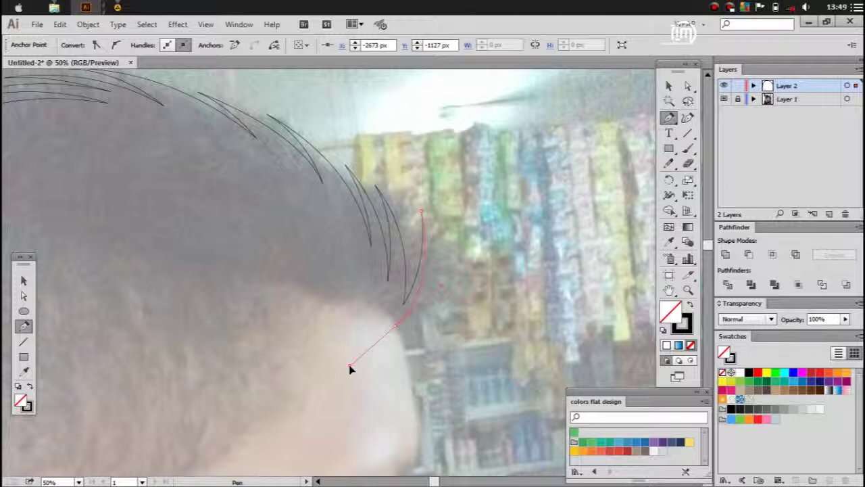
Extend the outline over the forehead and brow and around the nose tip
scroll(384, 291, down, 5)
click(371, 254)
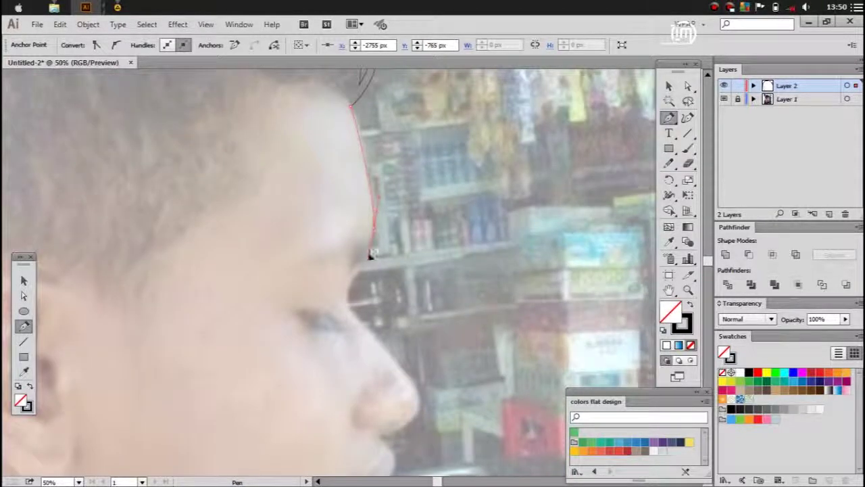
scroll(352, 301, up, 1)
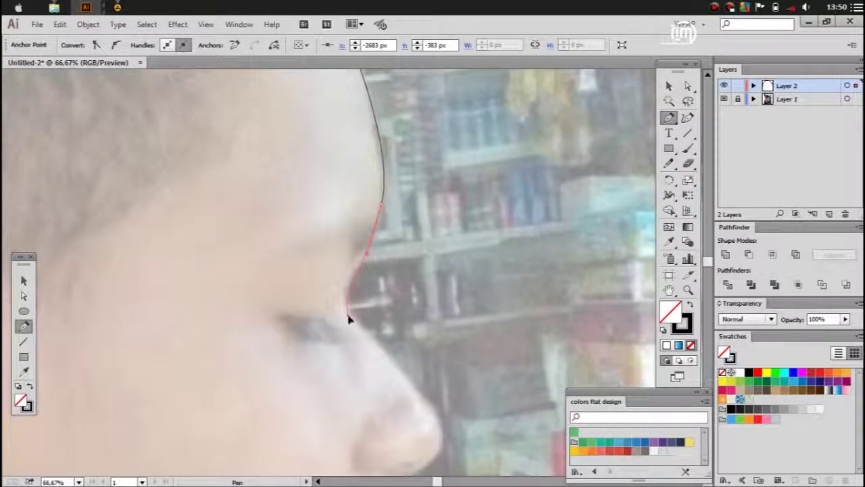
drag(397, 364, 345, 216)
click(372, 255)
drag(322, 307, 310, 312)
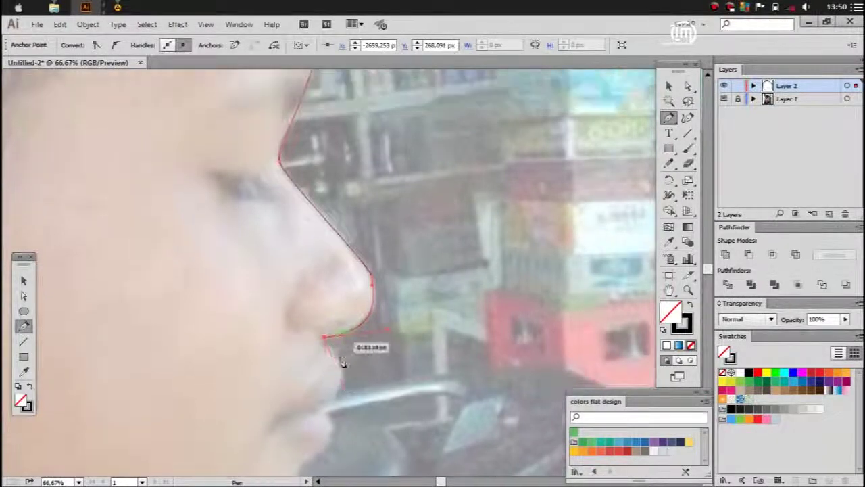
scroll(346, 350, up, 1)
mouse_move(315, 418)
mouse_down()
mouse_move(281, 427)
mouse_move(298, 282)
mouse_move(316, 320)
mouse_up()
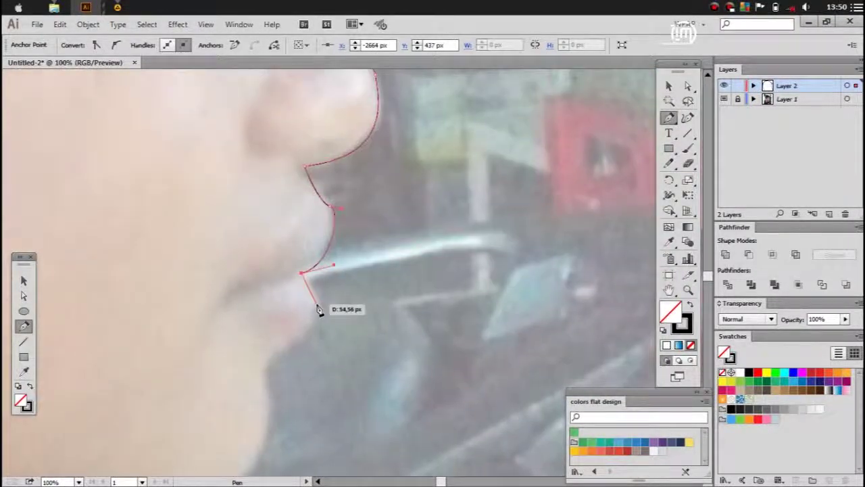
Trace the outline over the lips, under the chin and down the front of the neck
drag(263, 369, 263, 420)
scroll(273, 334, down, 5)
drag(272, 328, 227, 319)
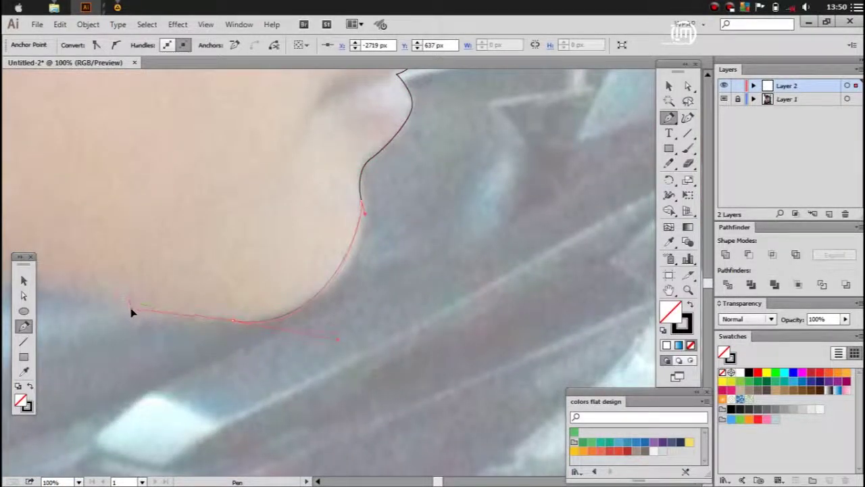
drag(133, 313, 450, 221)
scroll(376, 225, down, 1)
scroll(394, 196, down, 1)
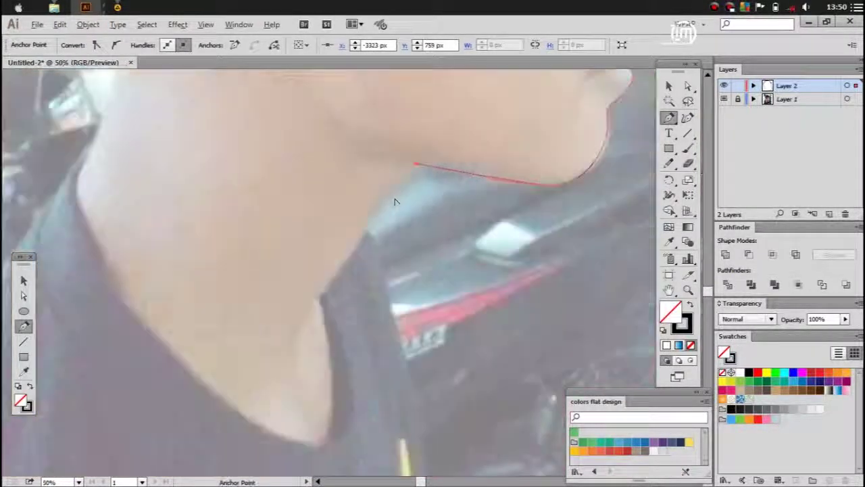
scroll(394, 197, down, 1)
mouse_move(349, 277)
mouse_down()
mouse_move(332, 270)
mouse_move(344, 295)
mouse_up()
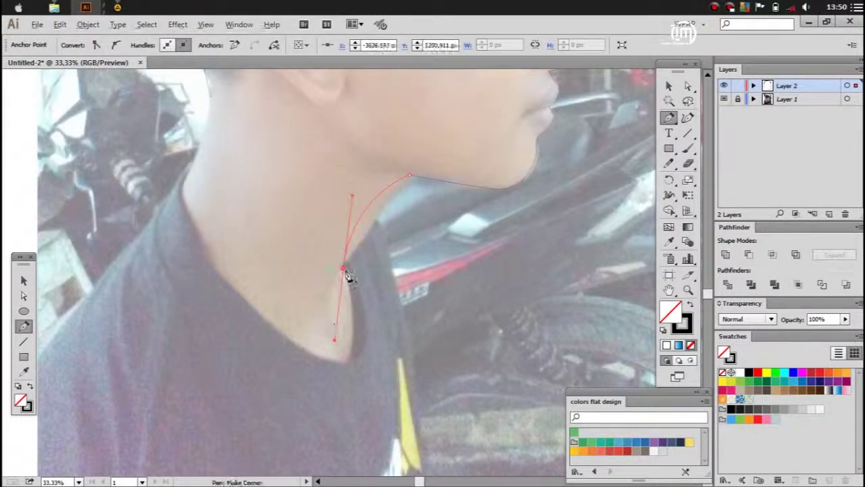
Give the outline a black fill with Shift+X, extend it to the shoulder and close it
drag(336, 344, 467, 409)
key(shift+x)
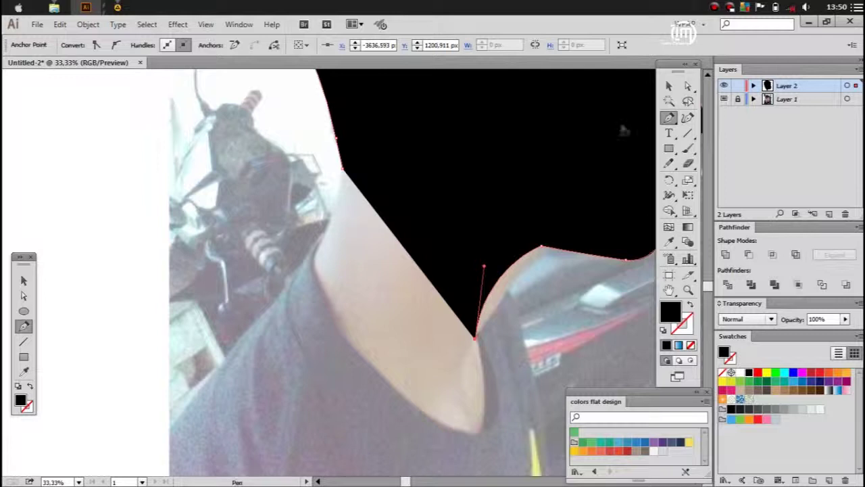
key(ctrl+minus)
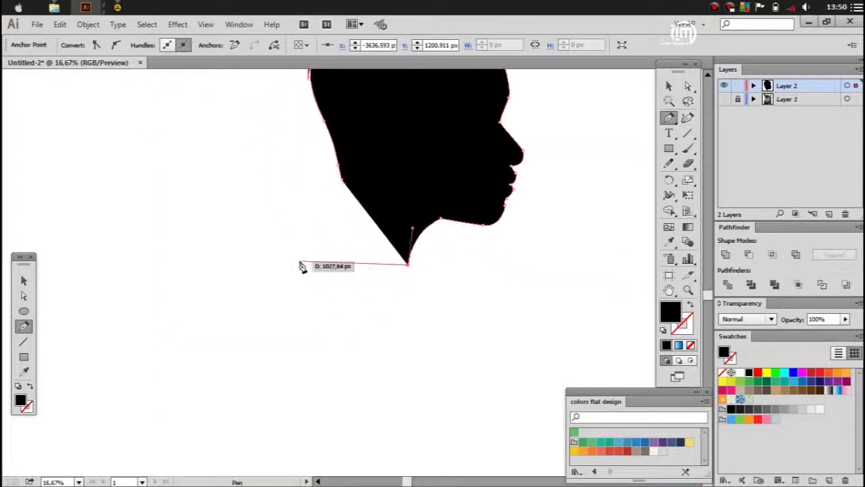
drag(218, 326, 141, 447)
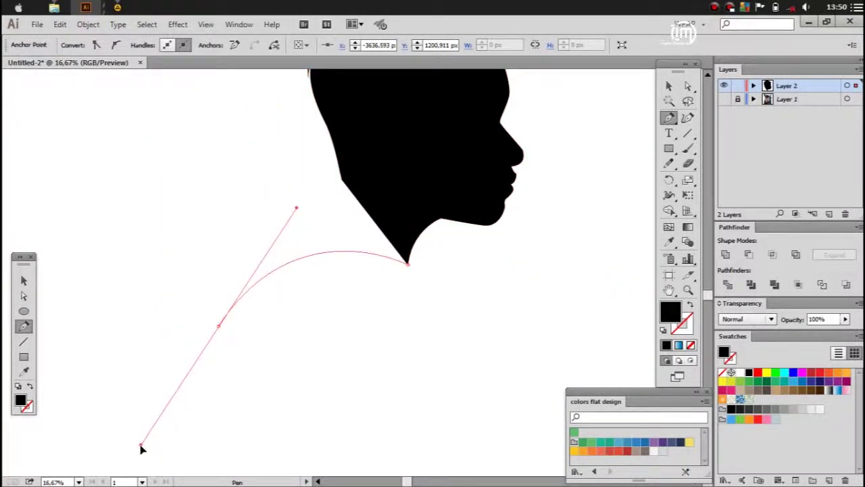
mouse_move(340, 177)
mouse_down()
mouse_move(471, 125)
mouse_move(445, 127)
mouse_up()
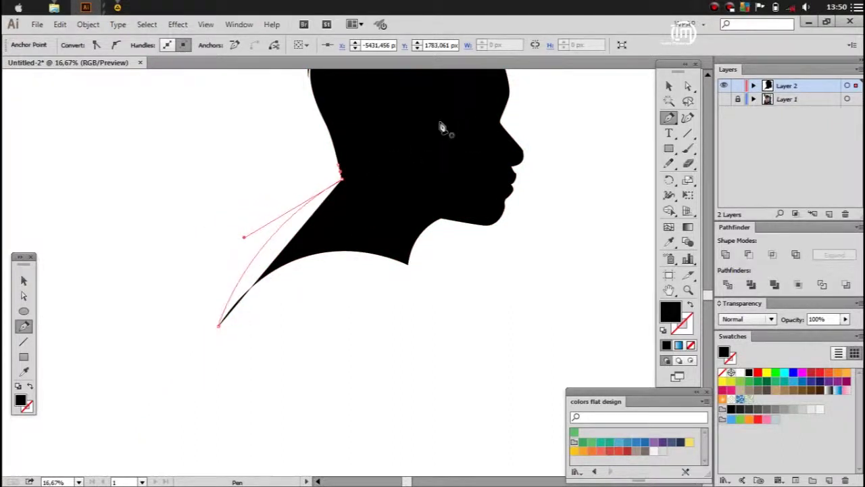
ctrl+click(349, 327)
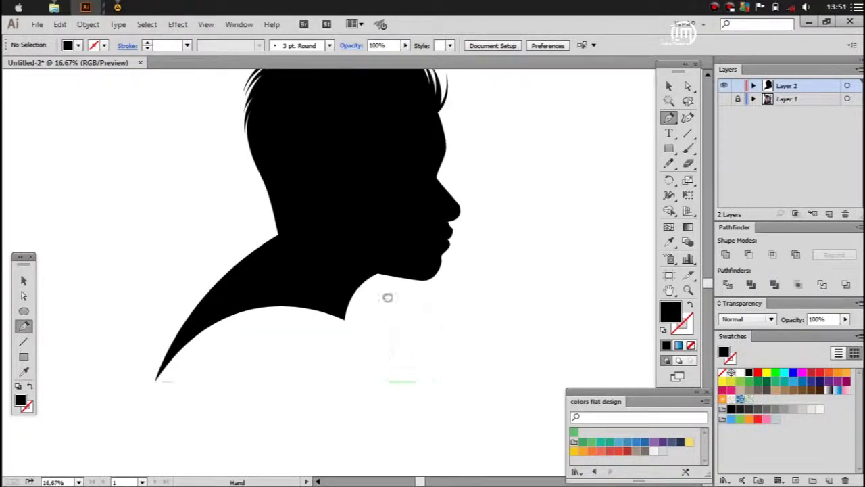
Draw a closed black crescent for the collar under the shoulder
scroll(388, 297, down, 3)
drag(407, 310, 530, 411)
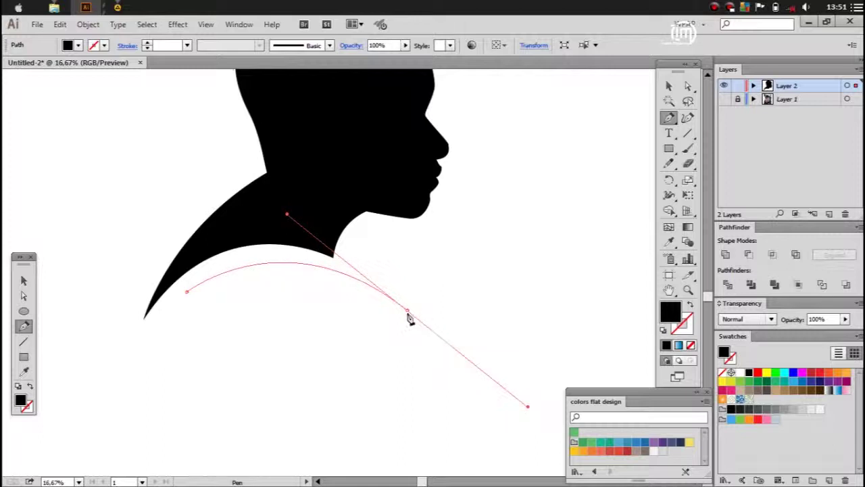
click(408, 312)
drag(186, 292, 59, 344)
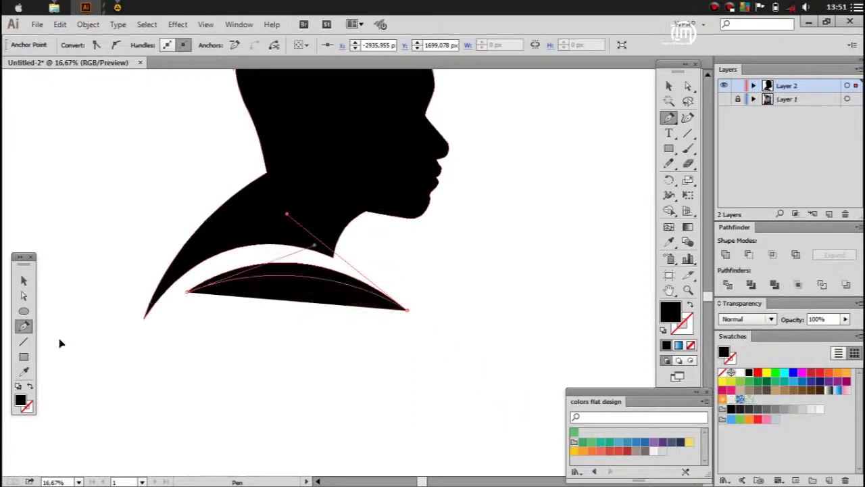
ctrl+click(498, 315)
key(ctrl+minus)
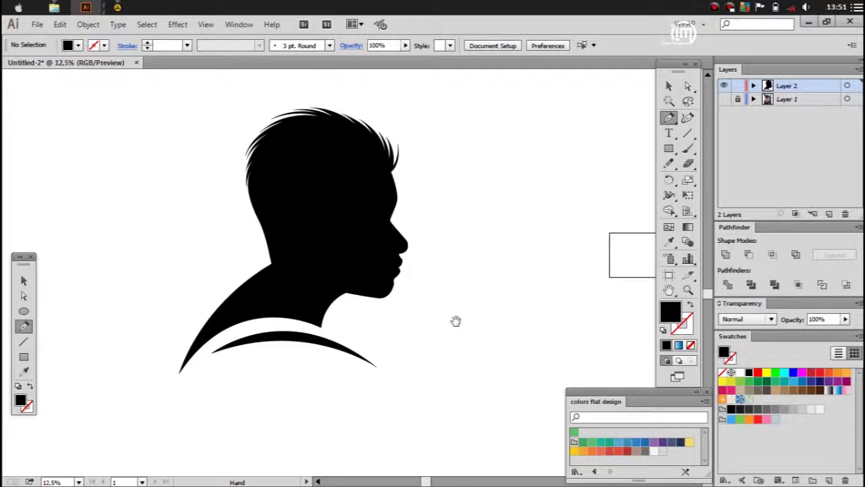
key(ctrl+plus)
key(ctrl+plus)
Draw a small closed sliver shape at the neck
click(356, 250)
drag(310, 314, 311, 359)
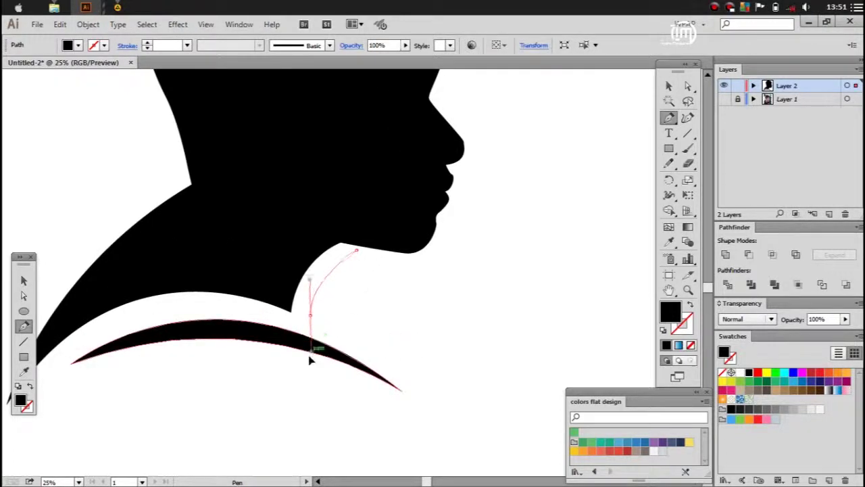
click(311, 315)
drag(357, 250, 399, 234)
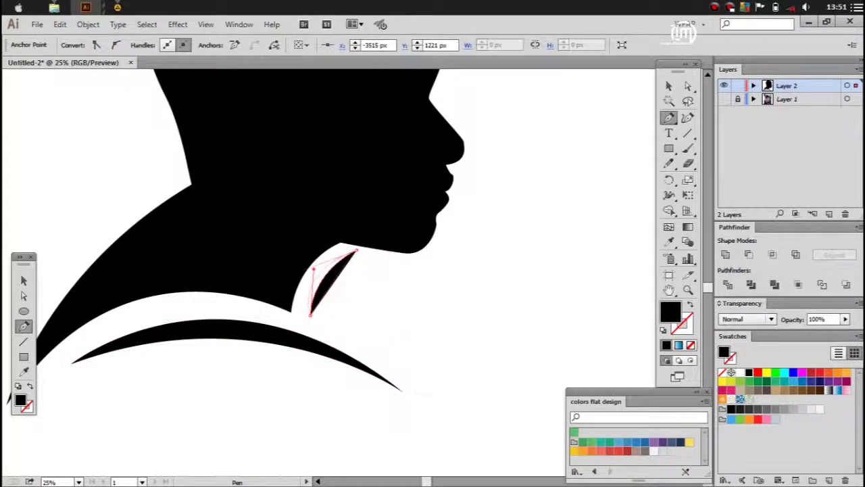
ctrl+click(395, 304)
key(ctrl+minus)
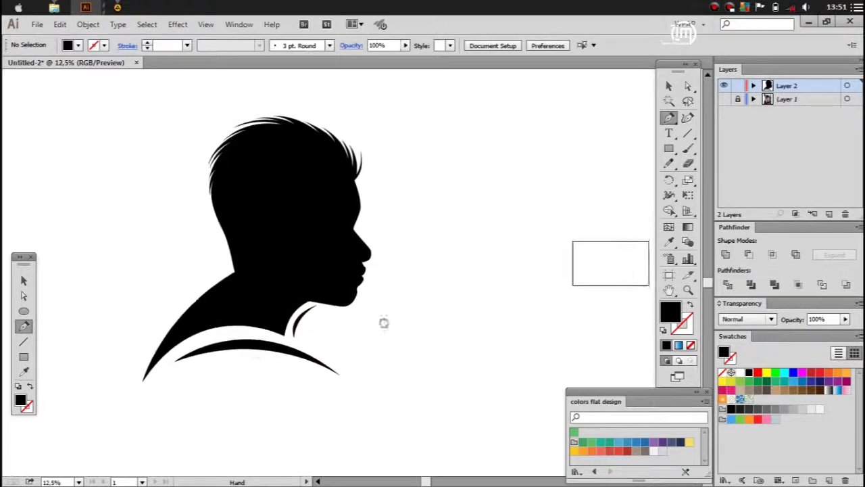
key(ctrl+plus)
Draw a second crescent and pull its curve upward with Direct Selection
click(217, 330)
mouse_move(410, 396)
mouse_down()
mouse_move(532, 436)
mouse_move(516, 423)
mouse_up()
click(410, 327)
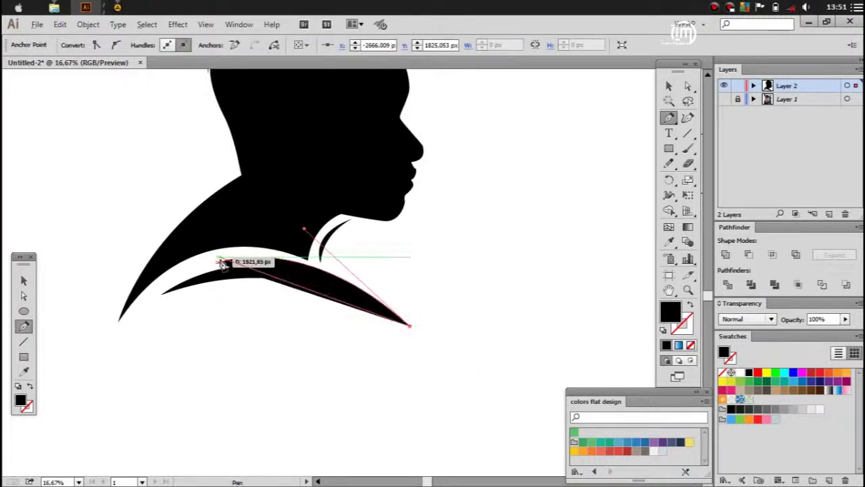
mouse_move(222, 264)
mouse_down()
mouse_move(105, 273)
mouse_move(132, 271)
mouse_up()
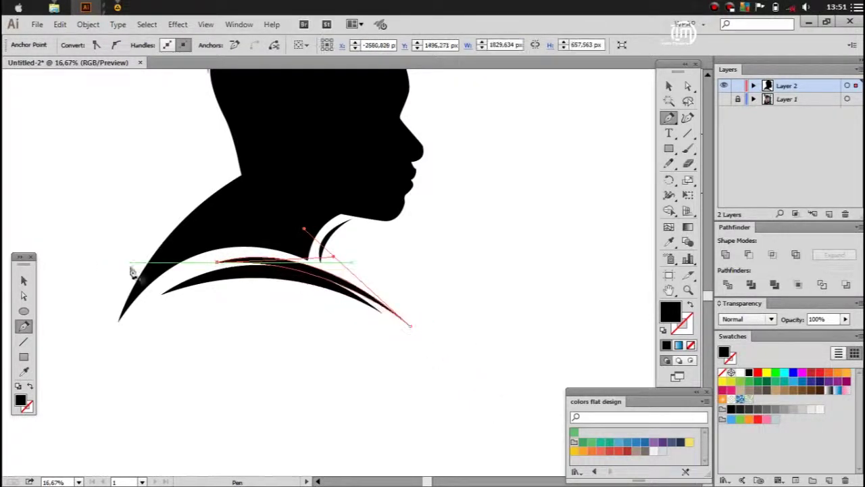
click(25, 296)
drag(334, 256, 329, 232)
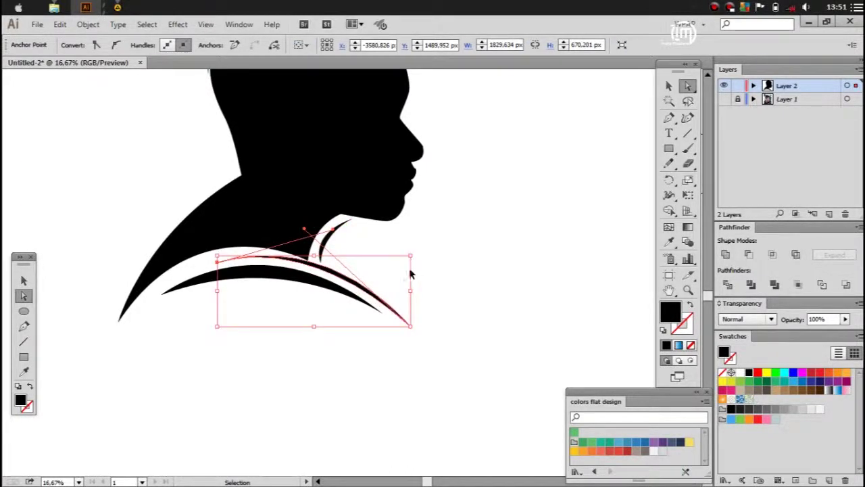
ctrl+click(236, 359)
Move the second crescent lower beneath the collar with the Selection tool
scroll(164, 354, up, 3)
key(v)
mouse_move(334, 344)
mouse_down()
mouse_move(336, 382)
mouse_move(344, 383)
mouse_up()
click(405, 348)
Shift the second crescent up and left into its final position
alt+scroll(412, 358, down, 1)
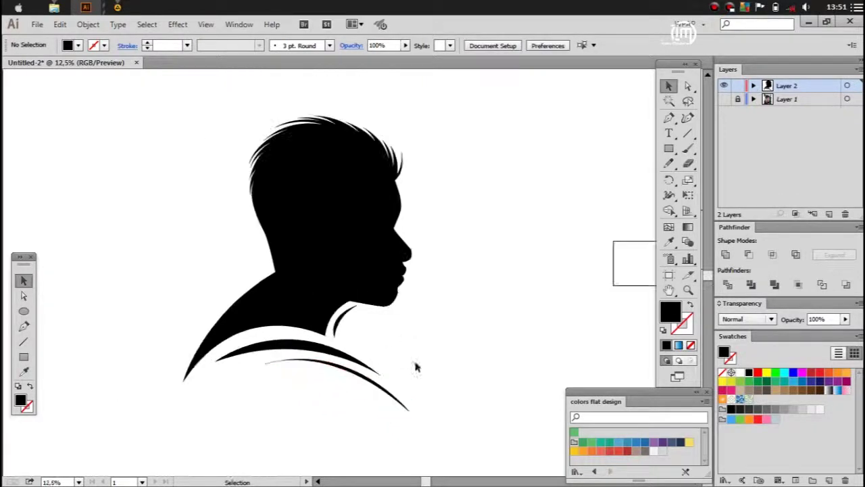
scroll(432, 355, down, 3)
alt+scroll(453, 345, down, 1)
alt+scroll(199, 325, up, 2)
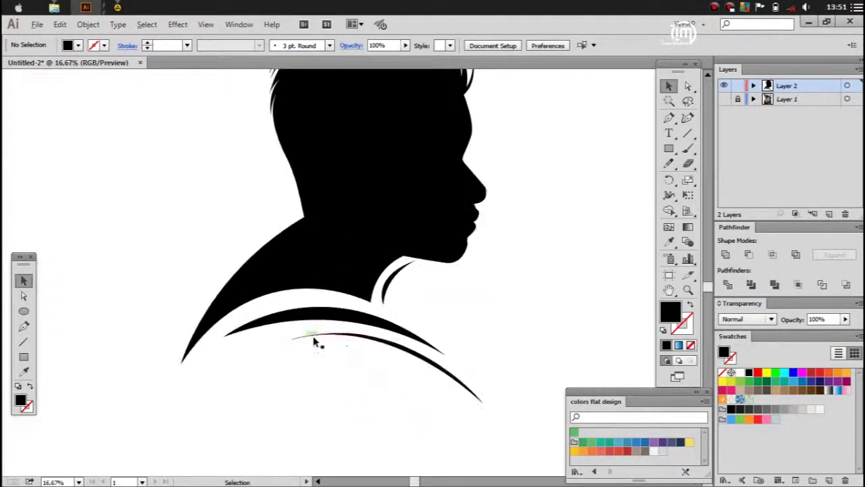
drag(353, 342, 327, 303)
click(357, 377)
alt+scroll(357, 376, down, 1)
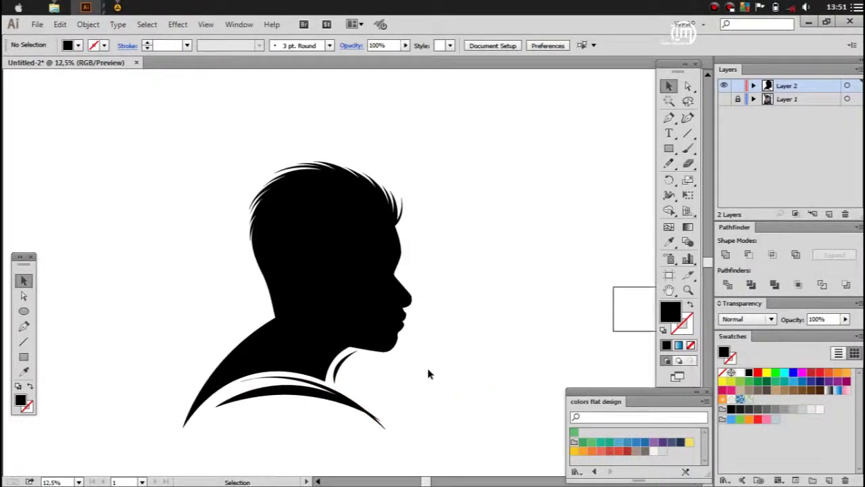
alt+scroll(366, 384, down, 1)
drag(366, 384, 452, 316)
Pen-draw a closed curved black strand starting at the neck
key(p)
alt+scroll(244, 298, up, 1)
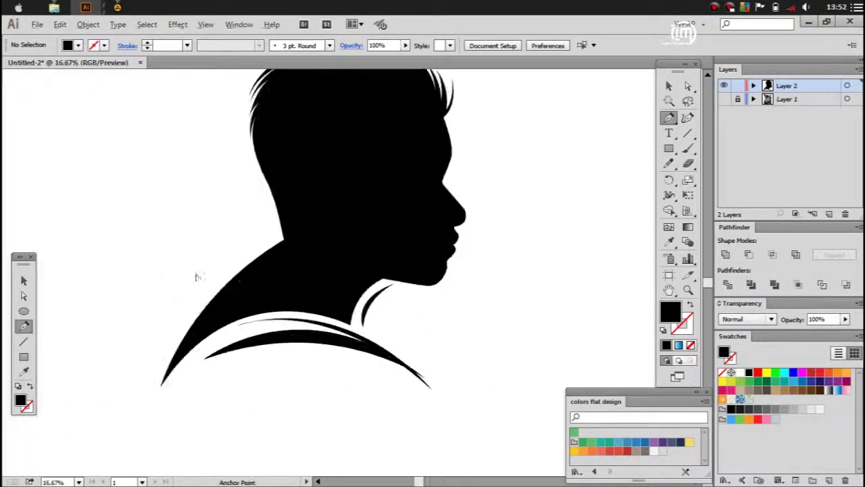
alt+scroll(196, 274, up, 1)
click(321, 212)
alt+scroll(216, 317, down, 1)
mouse_move(157, 334)
mouse_down()
mouse_move(147, 425)
mouse_move(130, 454)
mouse_up()
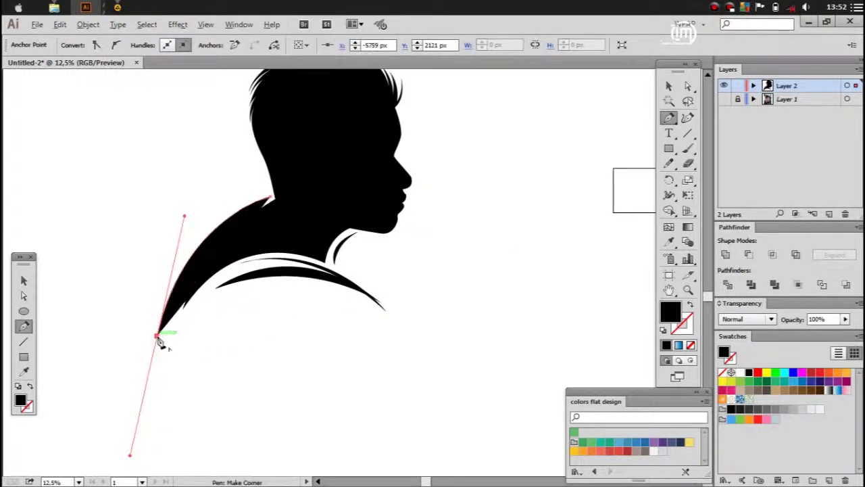
drag(269, 198, 386, 162)
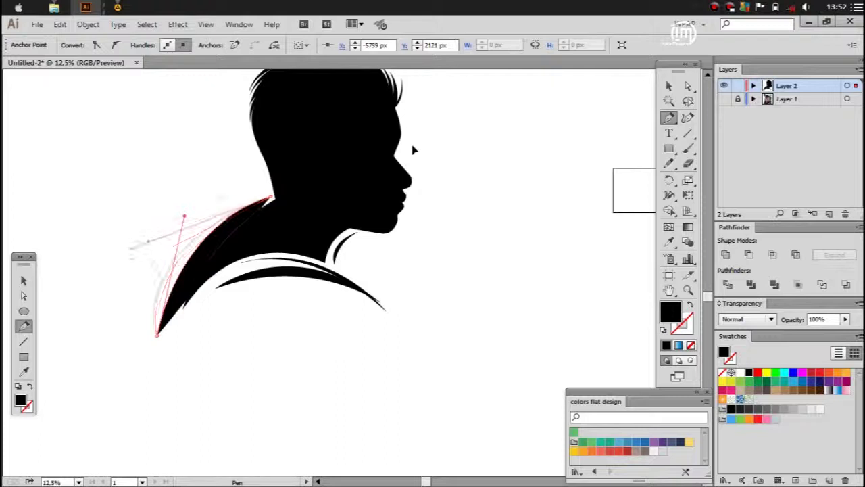
ctrl+click(142, 157)
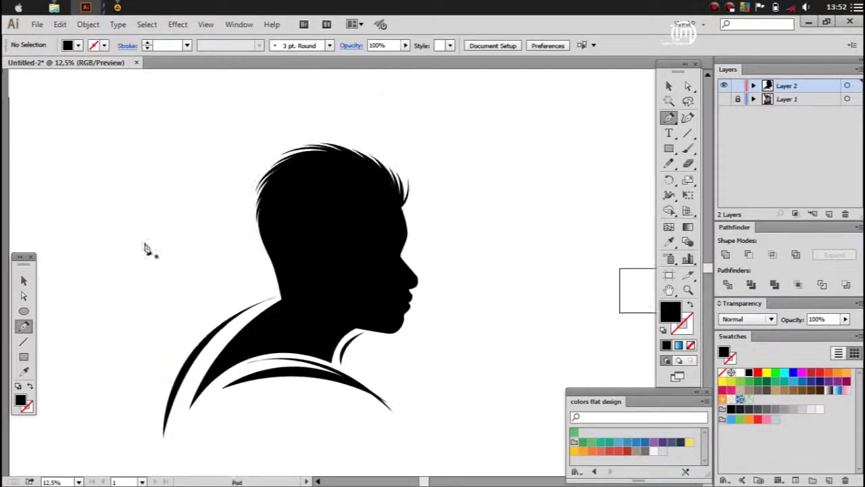
alt+scroll(145, 248, down, 1)
alt+scroll(145, 270, up, 1)
scroll(164, 325, up, 1)
scroll(284, 305, down, 1)
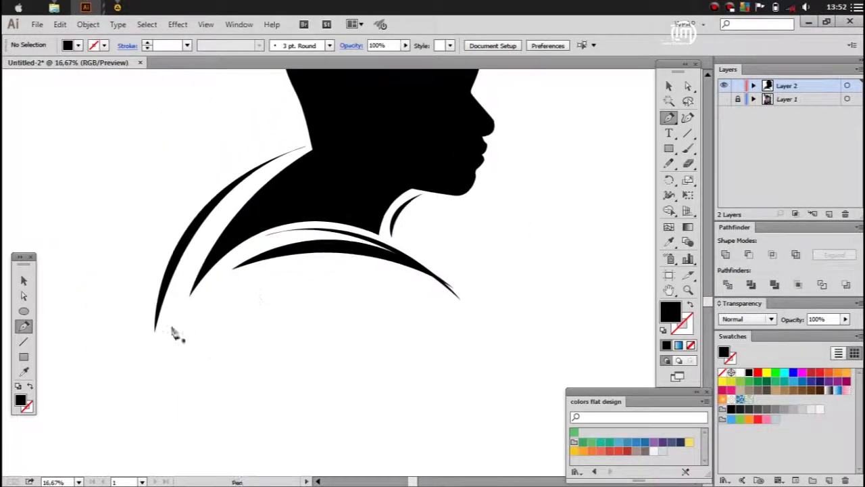
Add two curved blade shapes bending along the shoulder
click(171, 326)
drag(353, 262, 485, 276)
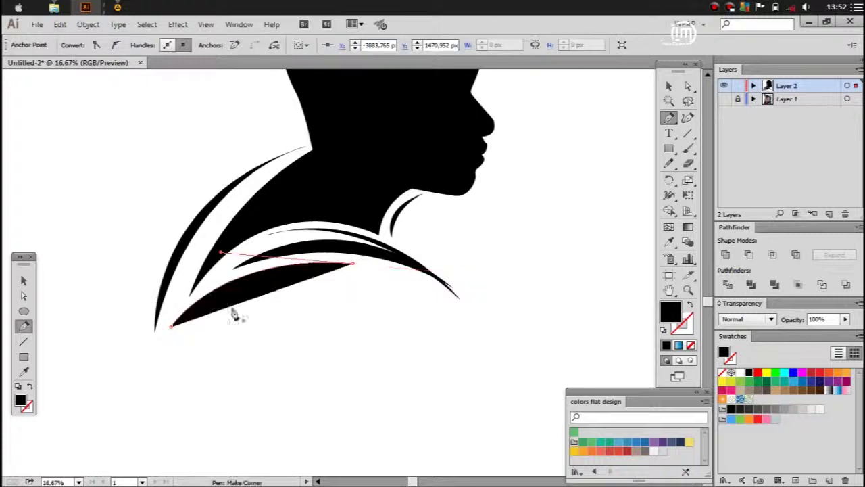
click(171, 327)
ctrl+click(169, 351)
click(221, 298)
drag(422, 279, 533, 318)
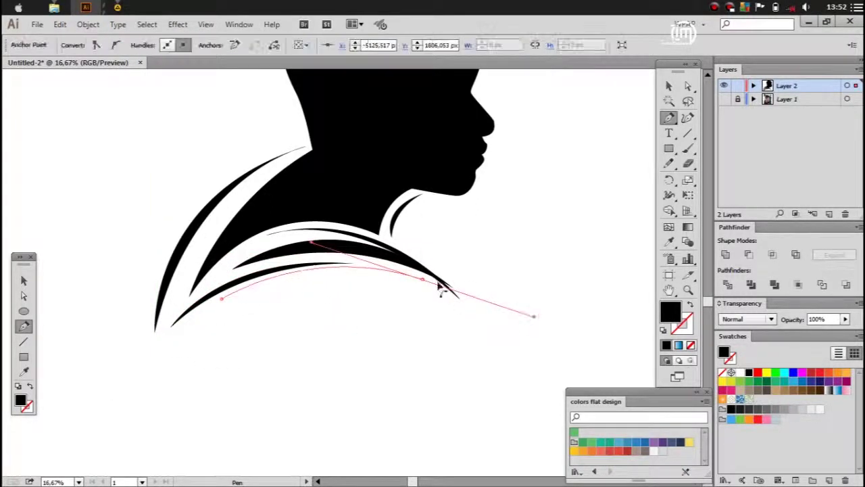
click(221, 298)
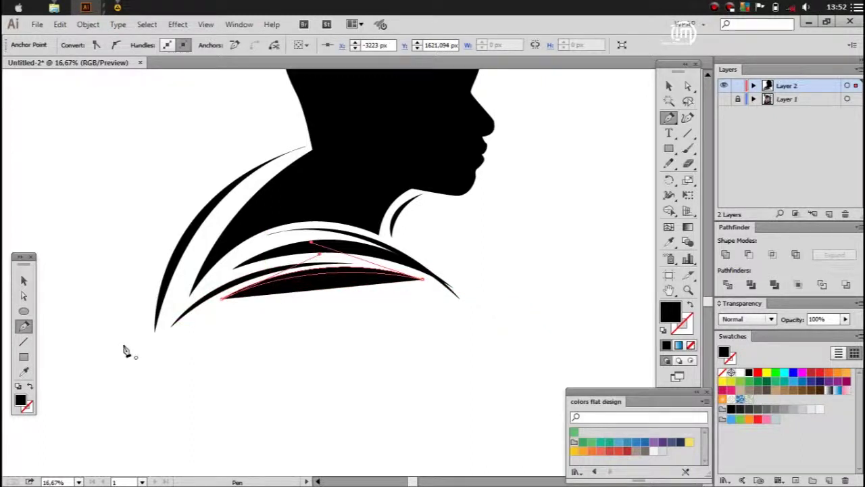
ctrl+click(125, 350)
Draw a long strand curving up the back, then zoom out to view the artboard
click(167, 407)
drag(255, 187, 365, 123)
key(ctrl+minus)
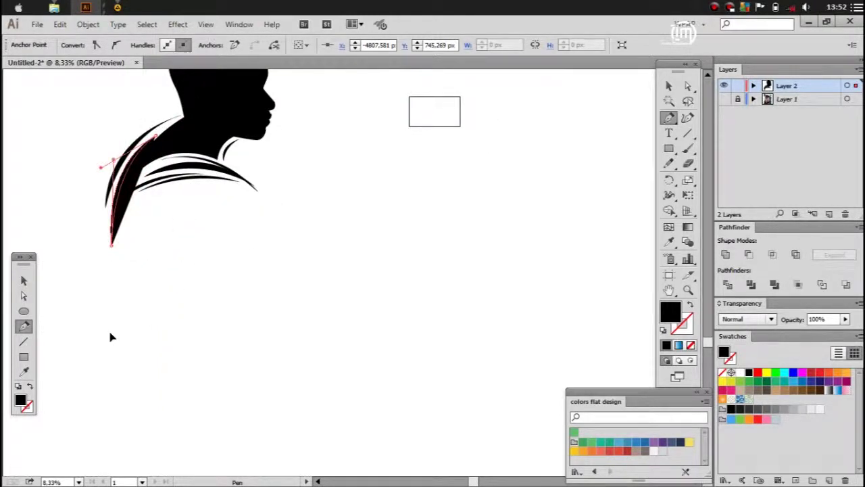
ctrl+click(193, 273)
scroll(361, 259, up, 3)
scroll(155, 230, left, 3)
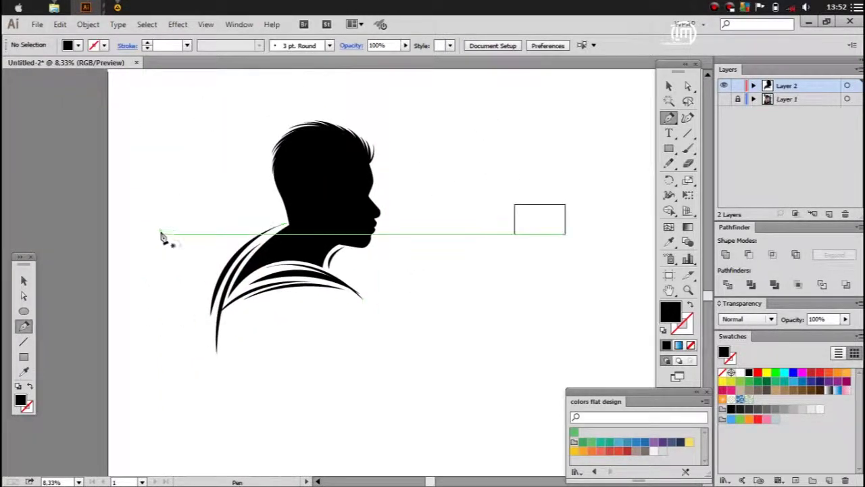
key(ctrl+plus)
scroll(189, 230, up, 2)
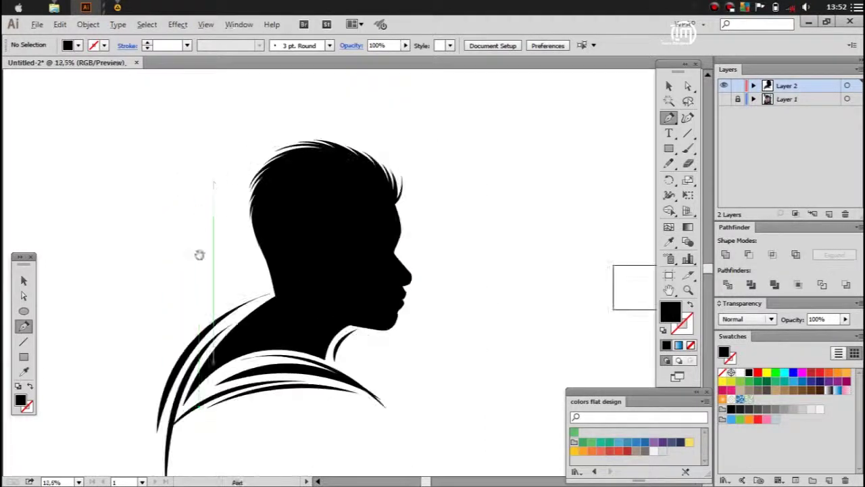
key(ctrl+minus)
key(v)
scroll(198, 149, left, 3)
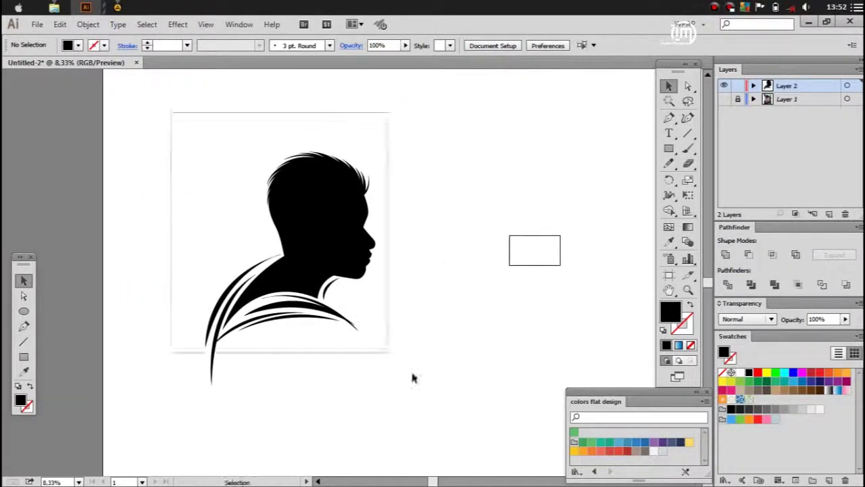
Scale the silhouette group down and move it beside the artboard
click(725, 254)
click(458, 249)
click(370, 163)
mouse_move(372, 155)
mouse_down()
mouse_move(309, 246)
mouse_move(520, 261)
mouse_up()
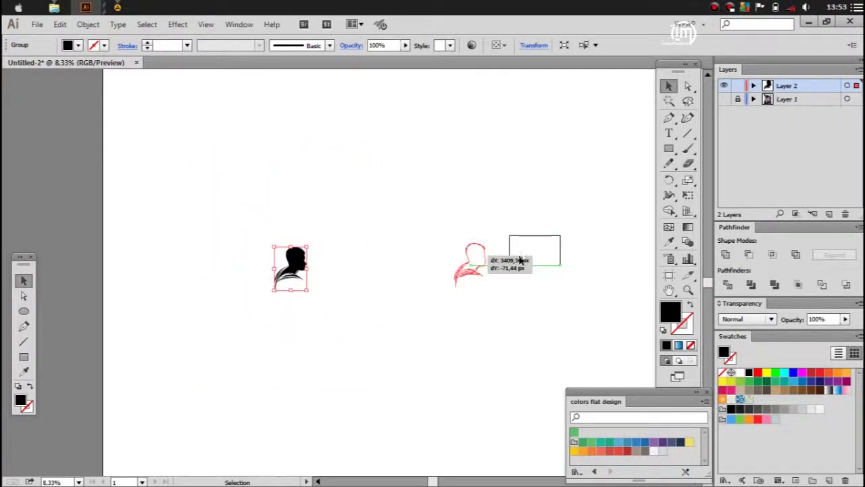
alt+scroll(520, 260, up, 1)
alt+scroll(521, 261, up, 4)
mouse_move(308, 183)
mouse_down()
mouse_move(291, 227)
mouse_move(274, 228)
mouse_up()
drag(187, 276, 288, 199)
drag(387, 231, 156, 231)
Draw a 960 × 560 px background rectangle and fill it light blue
click(26, 357)
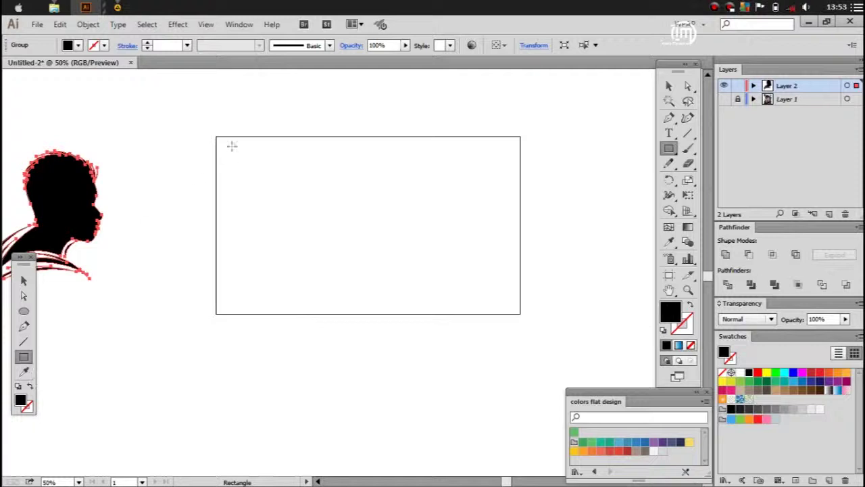
drag(216, 137, 520, 313)
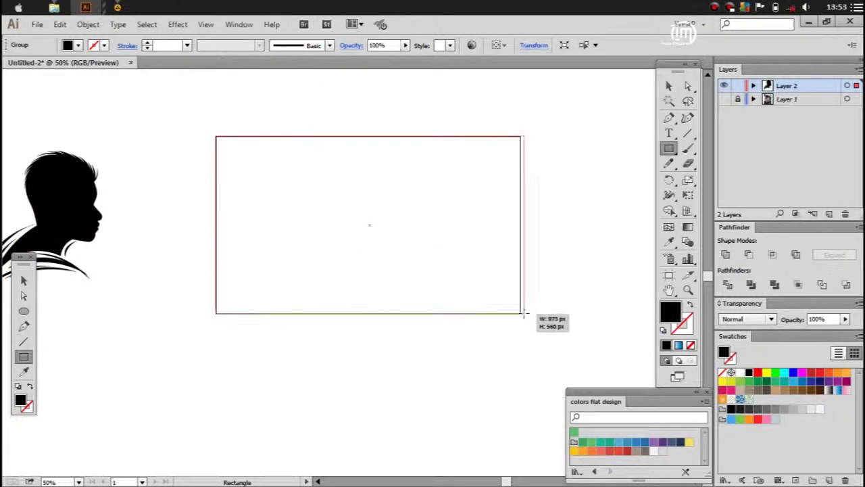
click(23, 280)
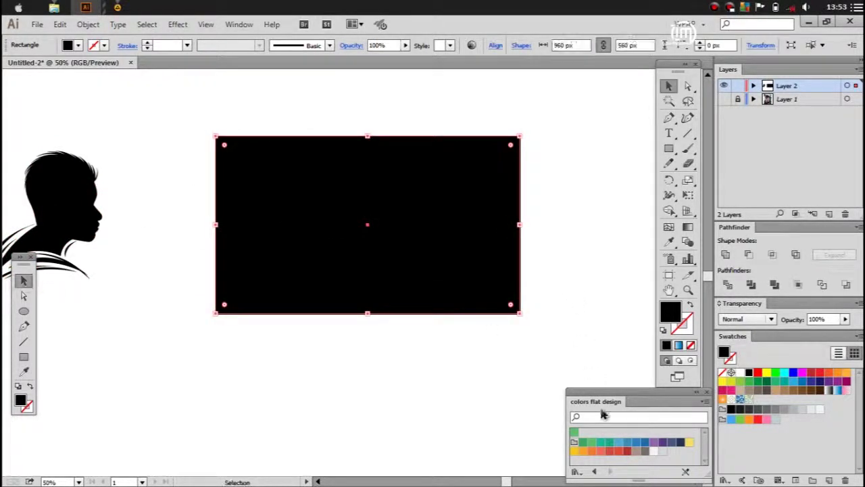
click(645, 444)
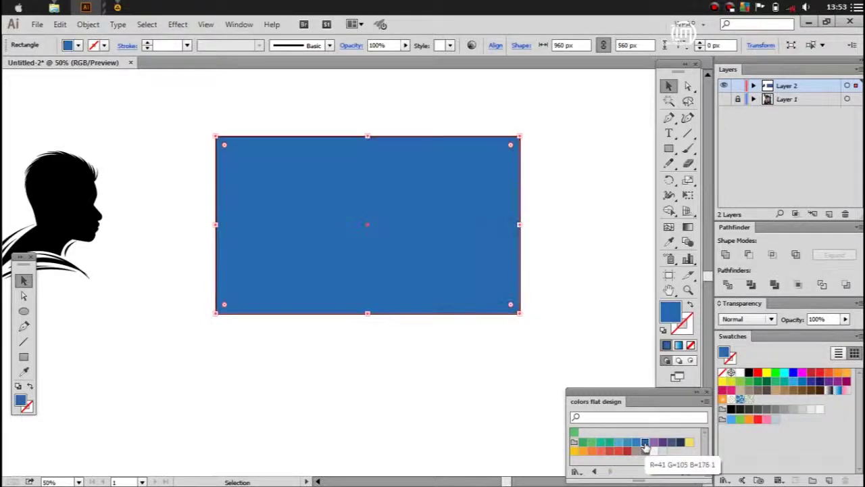
click(636, 442)
click(157, 388)
click(309, 256)
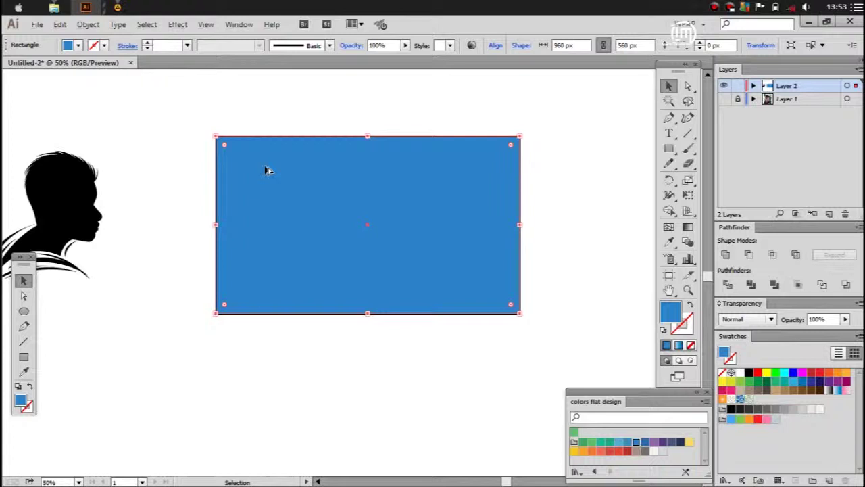
scroll(265, 170, up, 1)
Lock the blue background rectangle in place from the menu
click(60, 24)
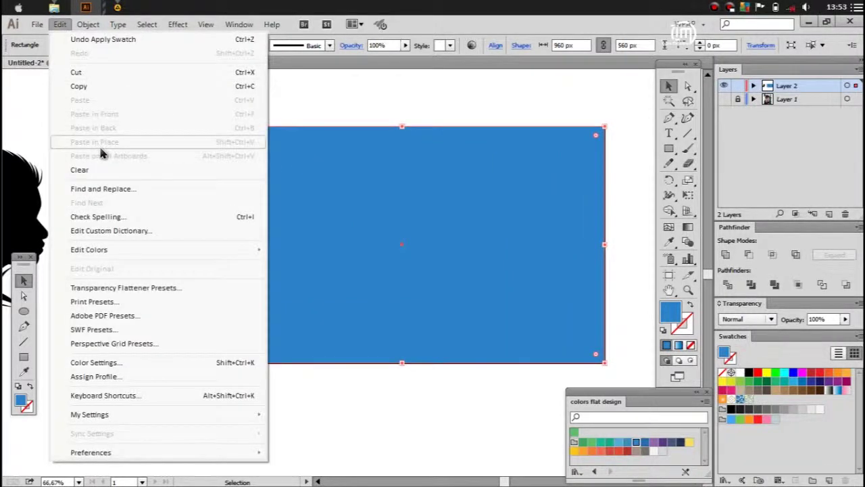
click(39, 26)
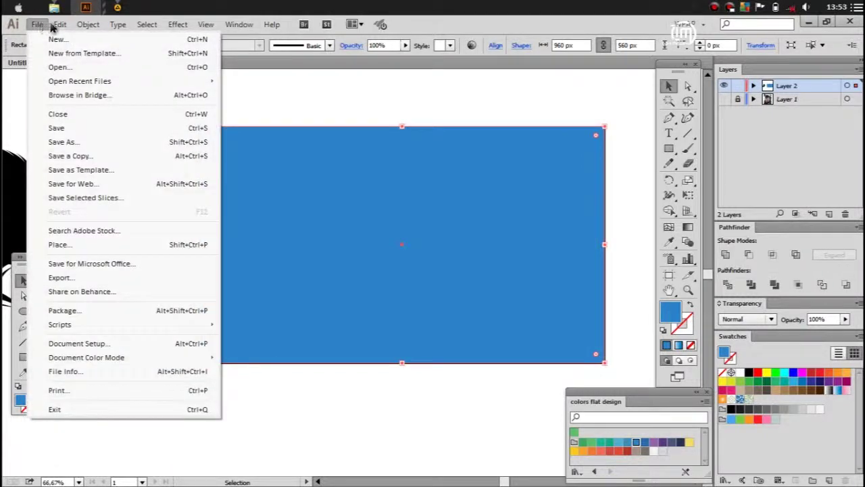
click(281, 96)
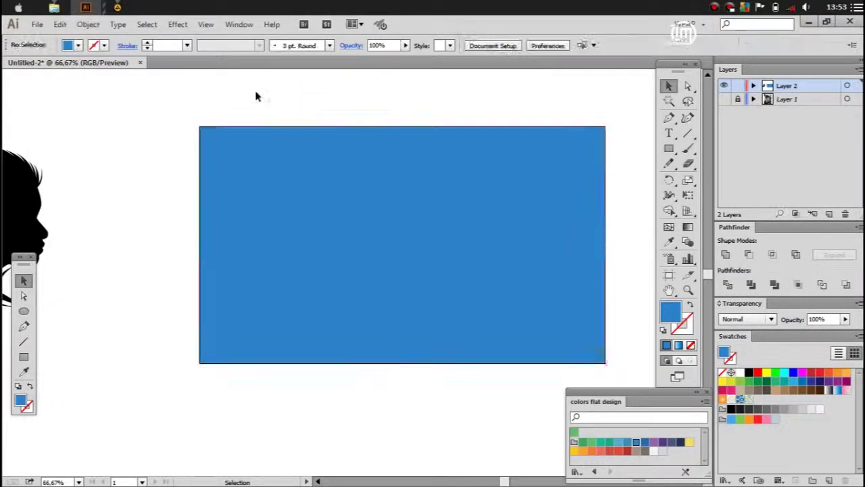
Draw a smaller light grey rectangle in the middle and drag the silhouette onto it
click(29, 206)
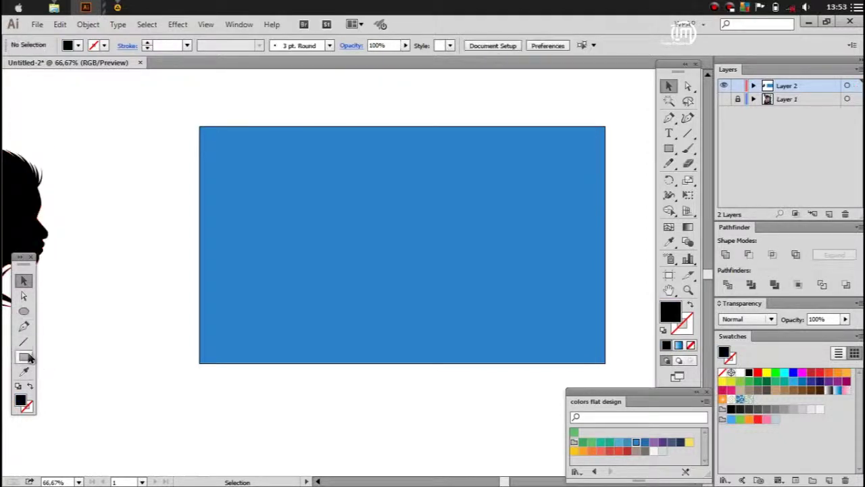
drag(338, 166, 452, 316)
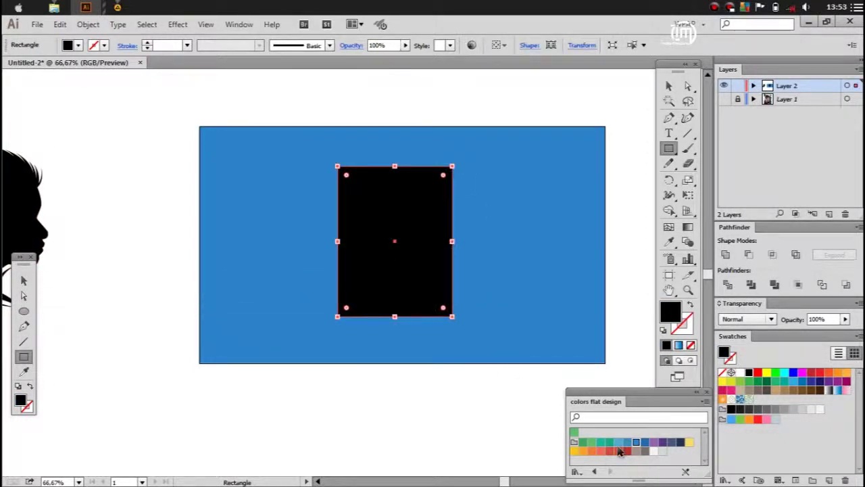
click(653, 451)
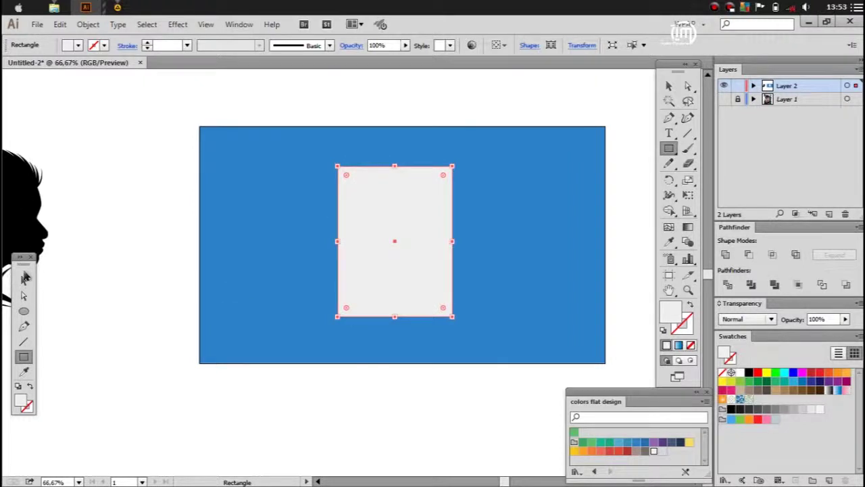
click(23, 279)
mouse_move(37, 159)
mouse_down()
mouse_move(457, 142)
mouse_move(407, 205)
mouse_up()
Enlarge the silhouette group to fill the grey card and nudge it into position
key(ctrl+1)
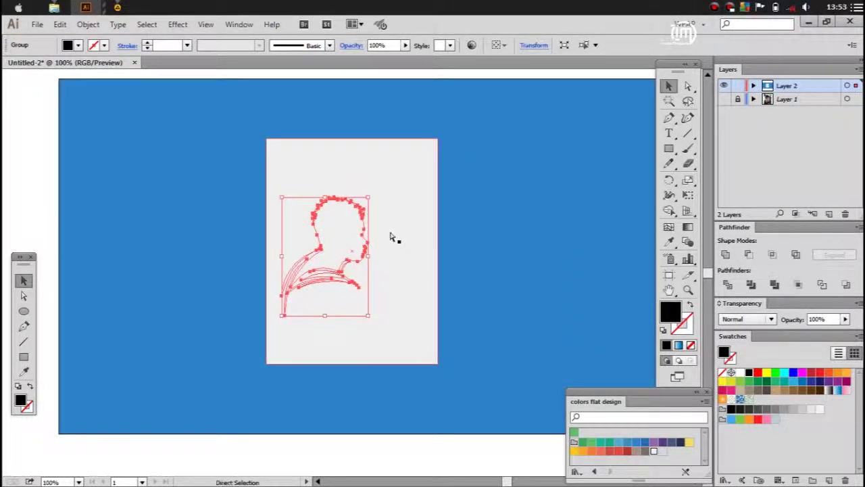
drag(371, 197, 418, 163)
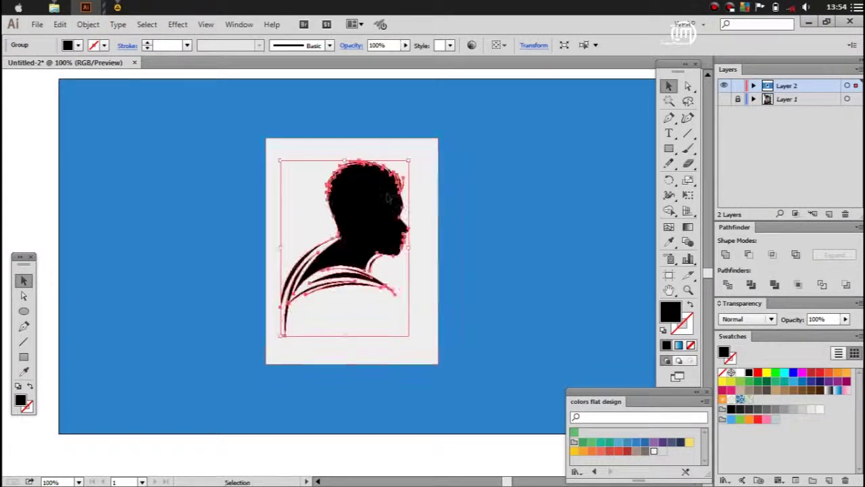
drag(418, 162, 412, 166)
click(271, 199)
click(165, 253)
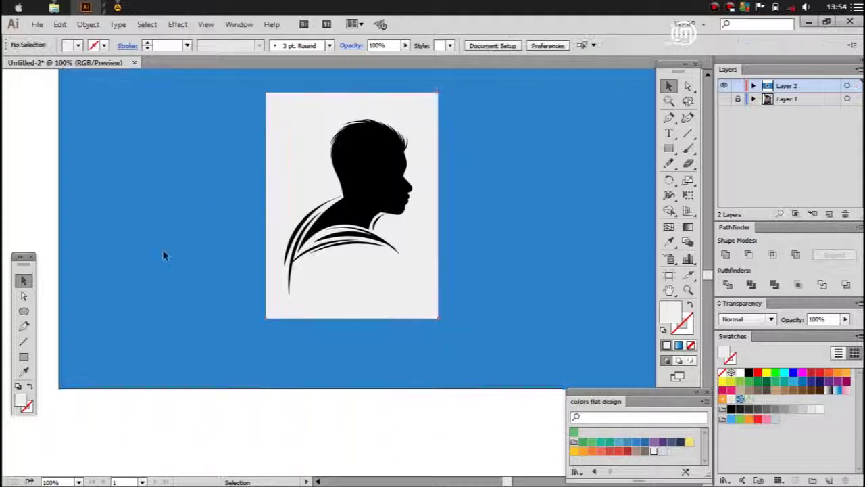
key(ctrl+plus)
click(478, 140)
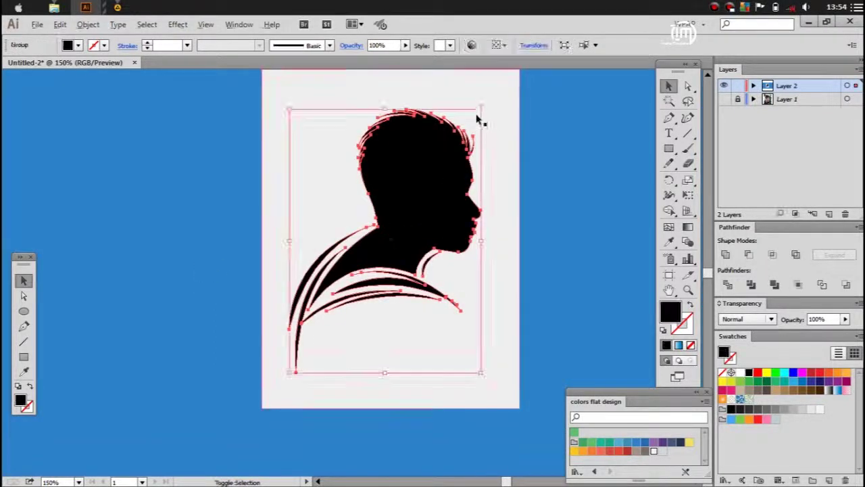
drag(482, 111, 495, 92)
drag(446, 161, 451, 178)
Make a slightly offset duplicate of the silhouette and zoom out to the whole card
click(193, 218)
key(ctrl+plus)
click(122, 216)
key(ctrl+minus)
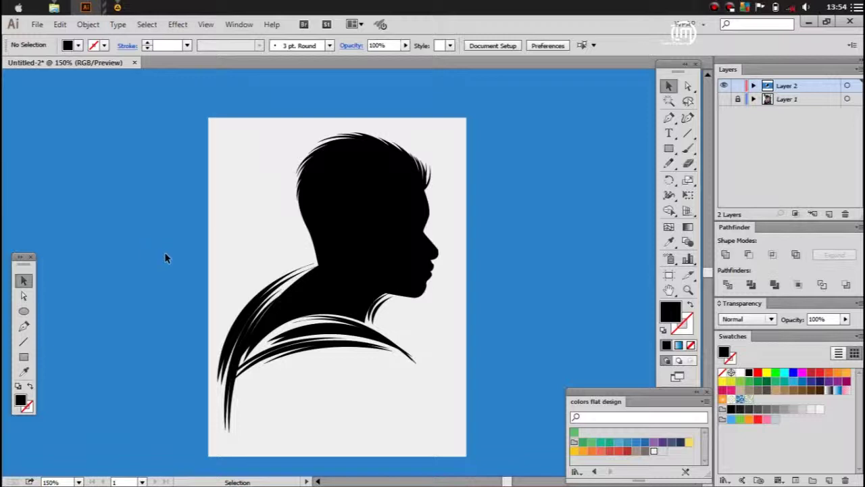
scroll(149, 249, up, 1)
key(ctrl+minus)
scroll(142, 250, down, 2)
scroll(141, 250, up, 1)
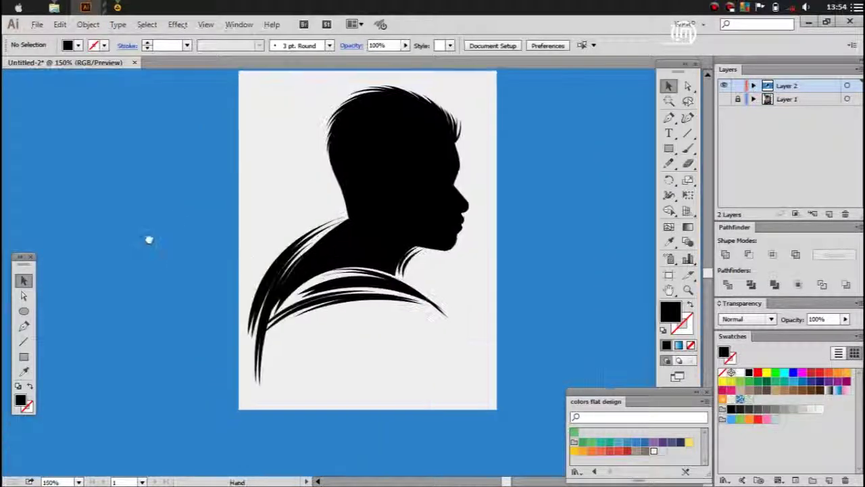
click(24, 326)
key(ctrl+plus)
key(ctrl+plus)
key(ctrl+plus)
Draw a white highlight streak across the shoulder hair at about 13% opacity
click(232, 330)
drag(502, 309, 603, 362)
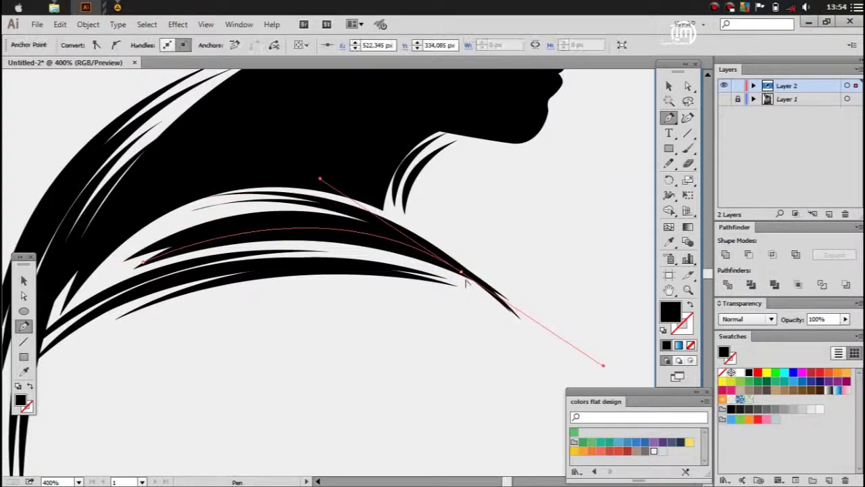
click(462, 273)
drag(155, 265, 308, 164)
scroll(120, 357, left, 3)
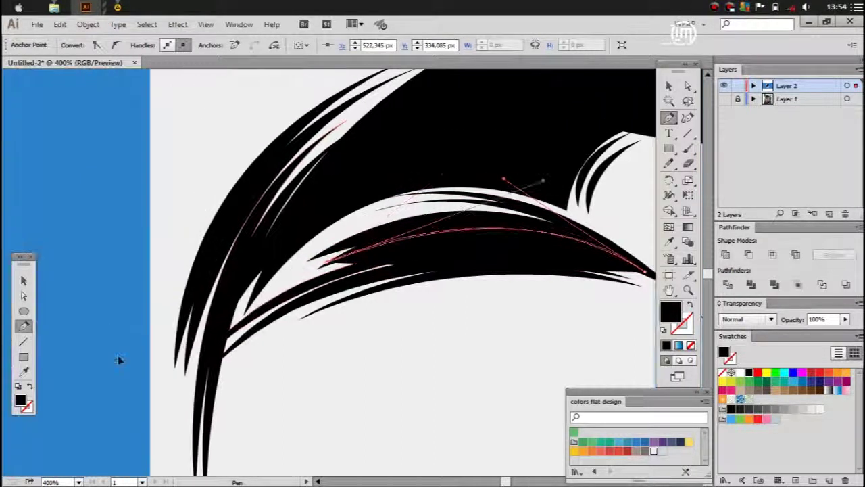
click(740, 372)
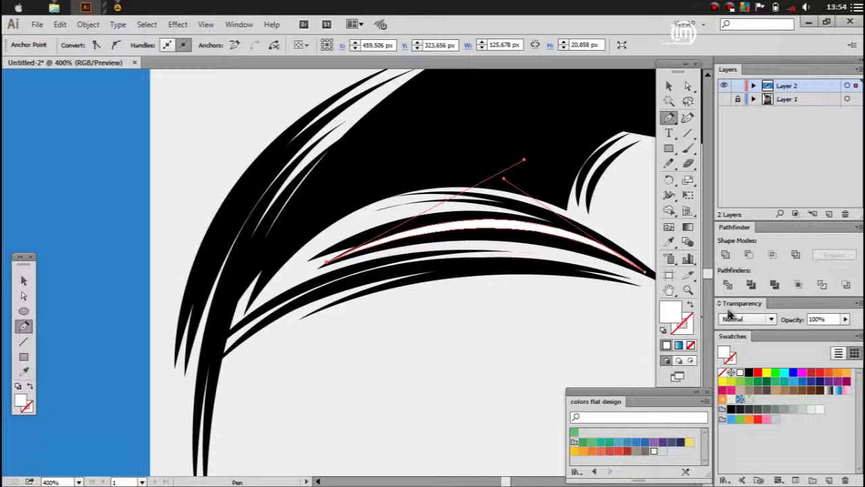
click(747, 319)
click(744, 201)
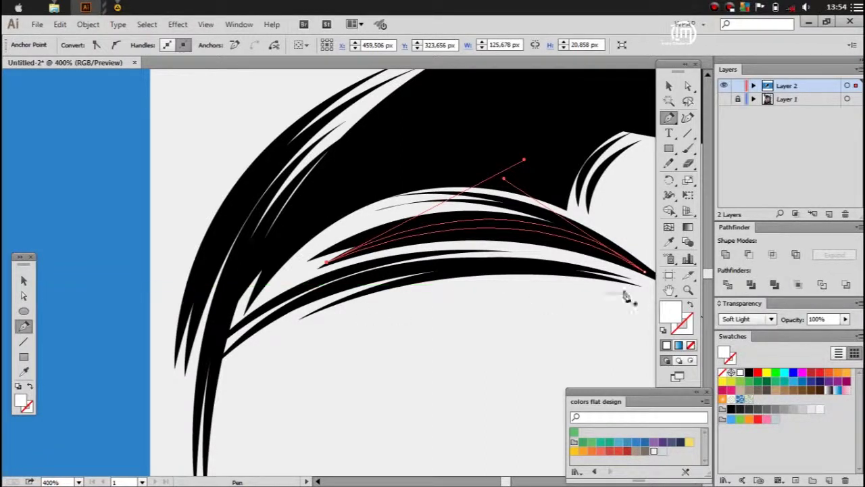
key(ctrl+z)
drag(844, 329, 814, 332)
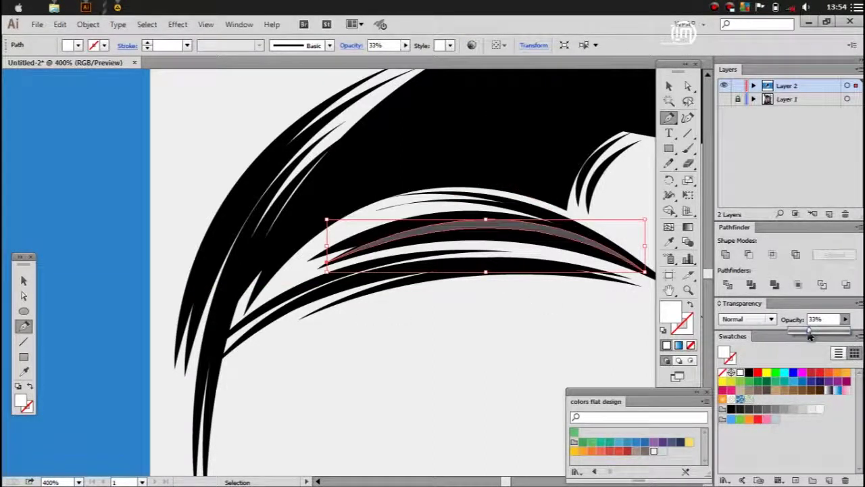
Trace a new strand up the left hair edge and fill it black with the Eyedropper
scroll(411, 305, down, 5)
scroll(417, 257, up, 2)
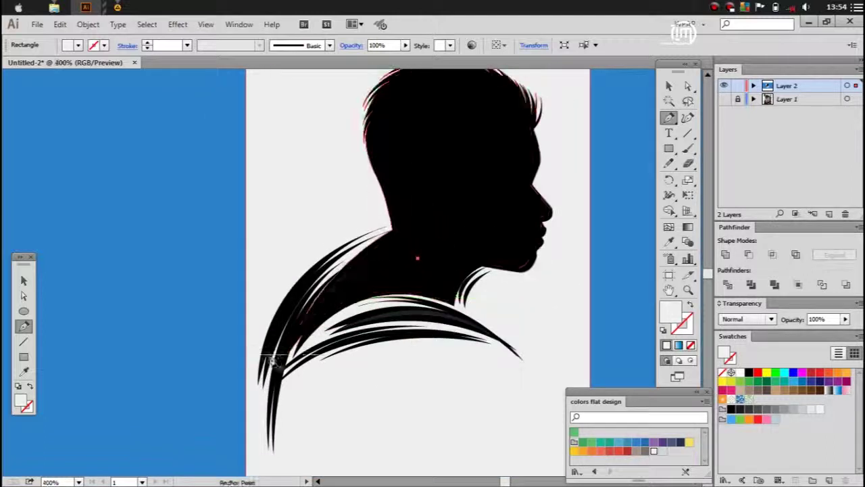
scroll(264, 402, up, 3)
click(264, 403)
click(436, 138)
scroll(473, 128, up, 4)
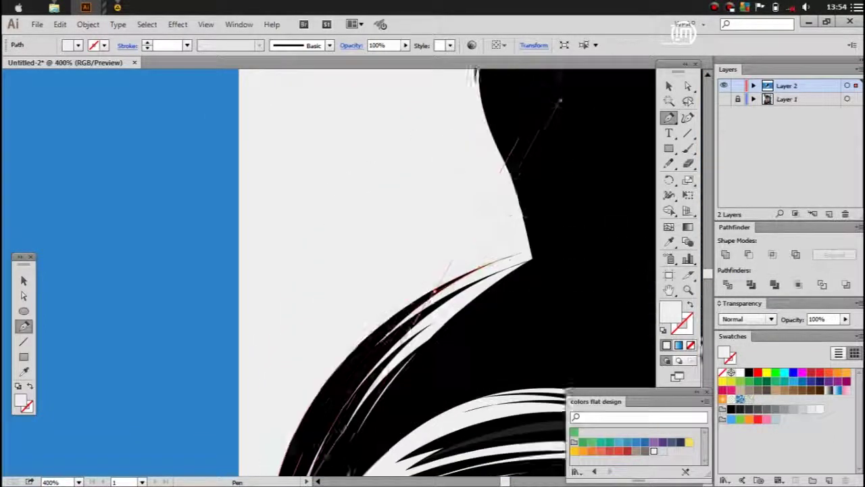
click(582, 252)
scroll(579, 280, down, 1)
click(419, 164)
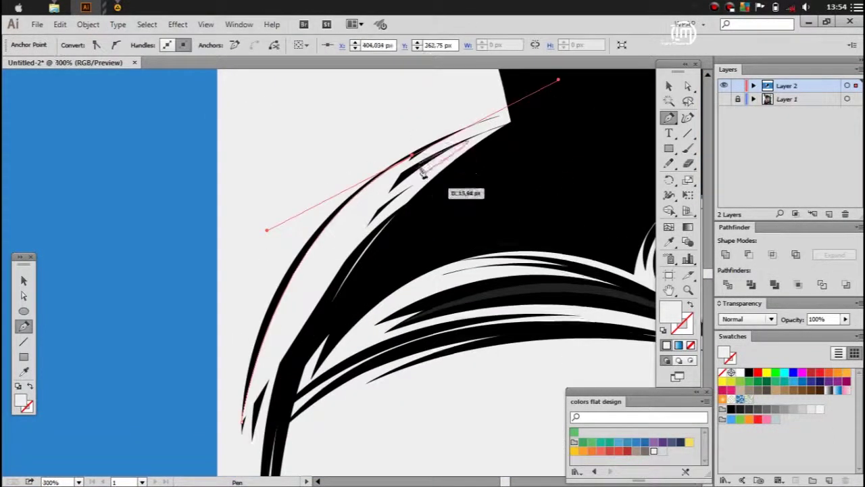
scroll(271, 419, down, 3)
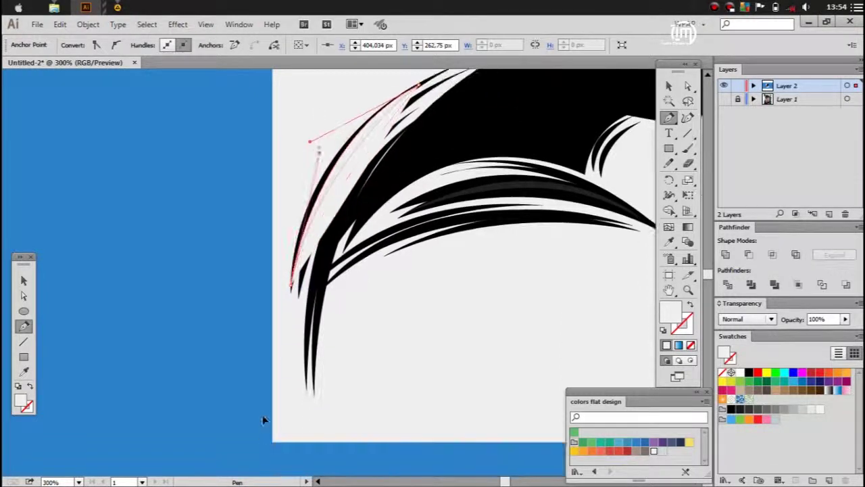
key(i)
click(535, 183)
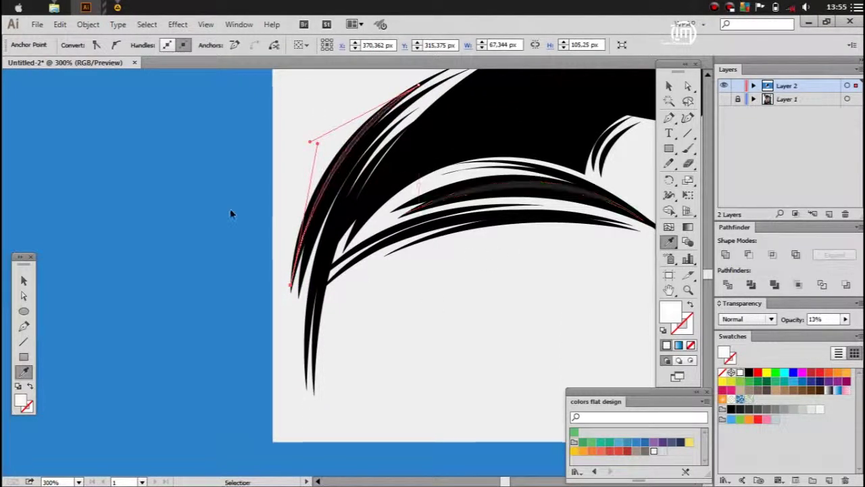
key(ctrl+shift+a)
Add another black strand from the hair tip up the left edge
click(23, 327)
click(238, 465)
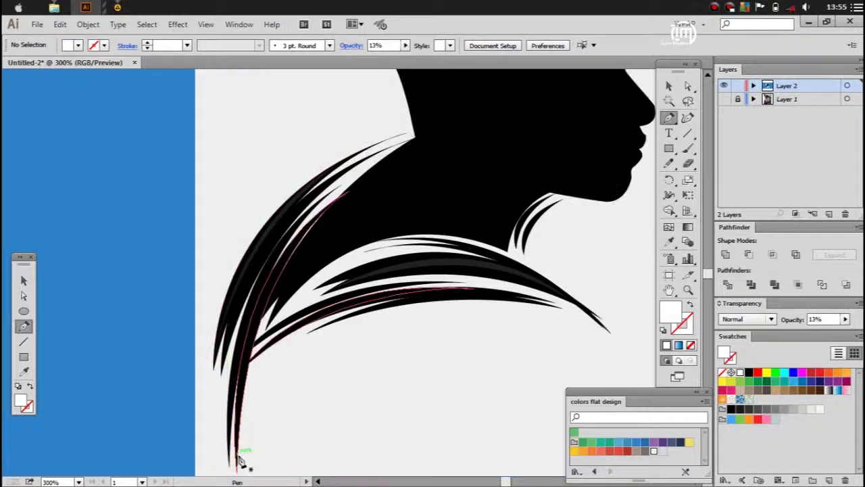
click(416, 140)
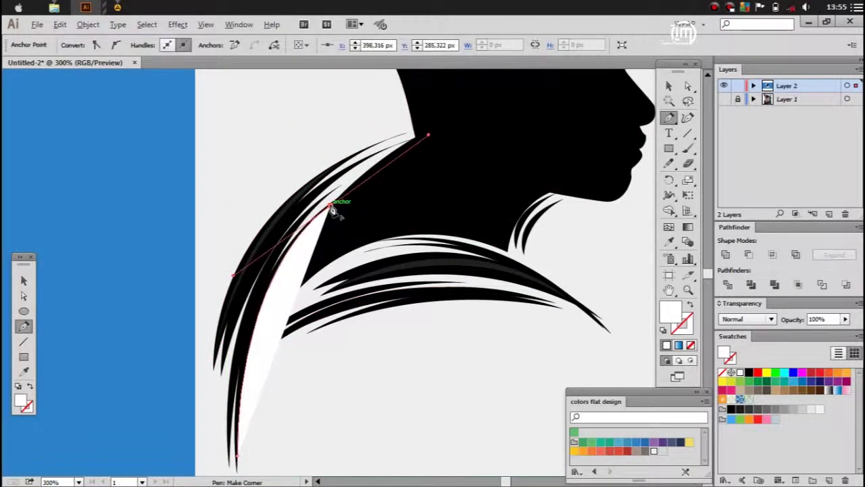
scroll(325, 203, down, 5)
alt+scroll(304, 186, down, 1)
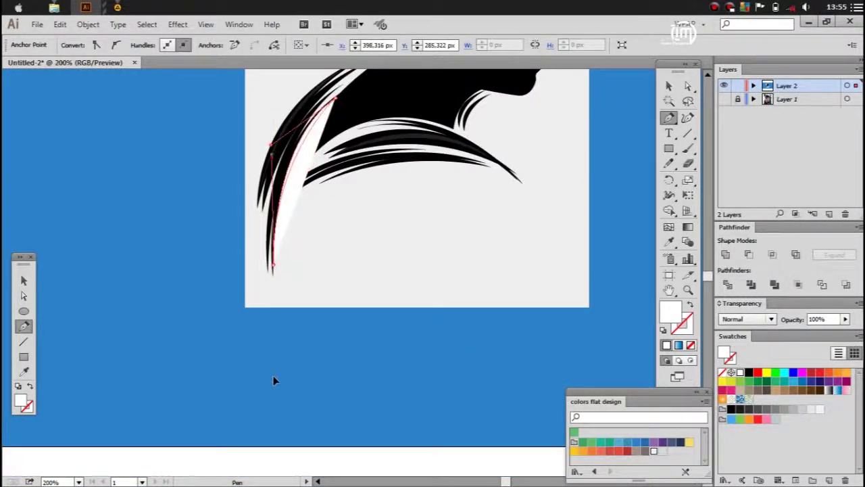
key(i)
click(421, 133)
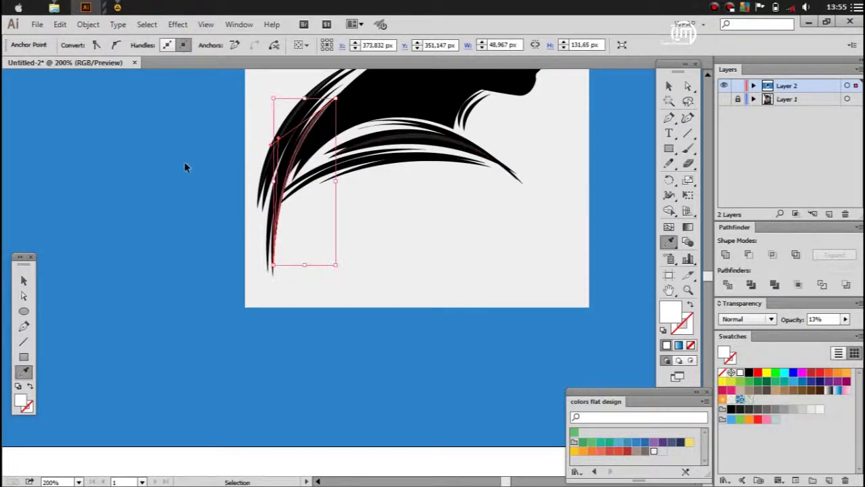
key(ctrl+shift+a)
Draw a black filler shape from the chin down to the shoulder hair
scroll(181, 123, up, 3)
click(23, 327)
alt+scroll(303, 276, up, 1)
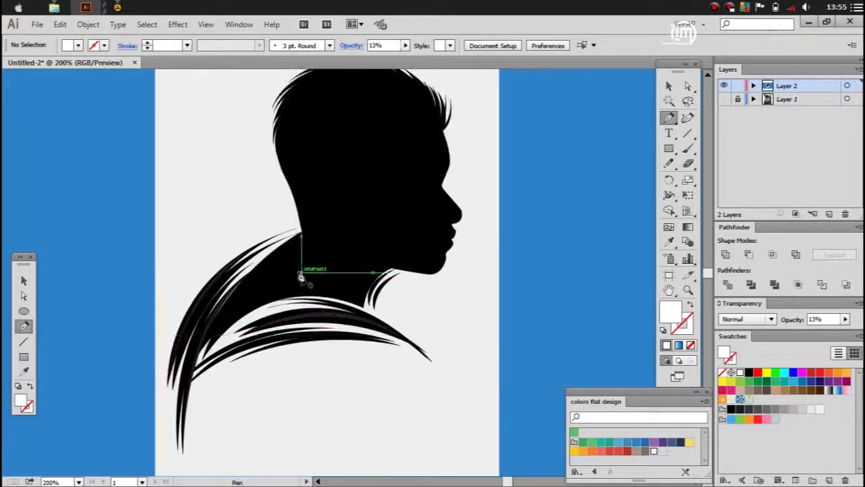
click(157, 382)
drag(364, 230, 527, 196)
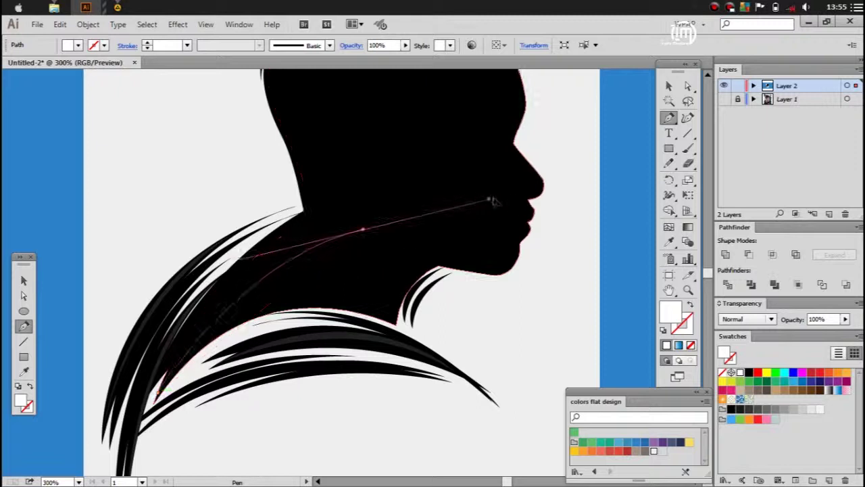
click(363, 230)
scroll(257, 226, down, 2)
alt+scroll(257, 225, down, 1)
drag(199, 294, 203, 292)
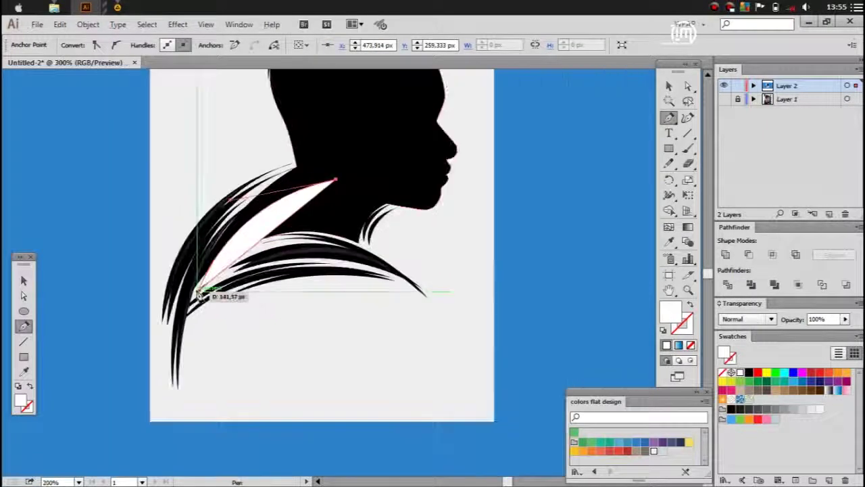
key(i)
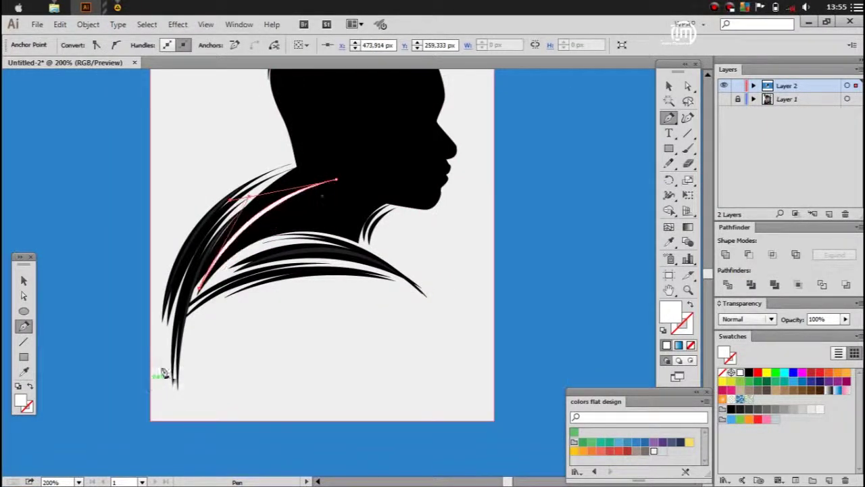
click(336, 245)
ctrl+click(122, 177)
key(ctrl+minus)
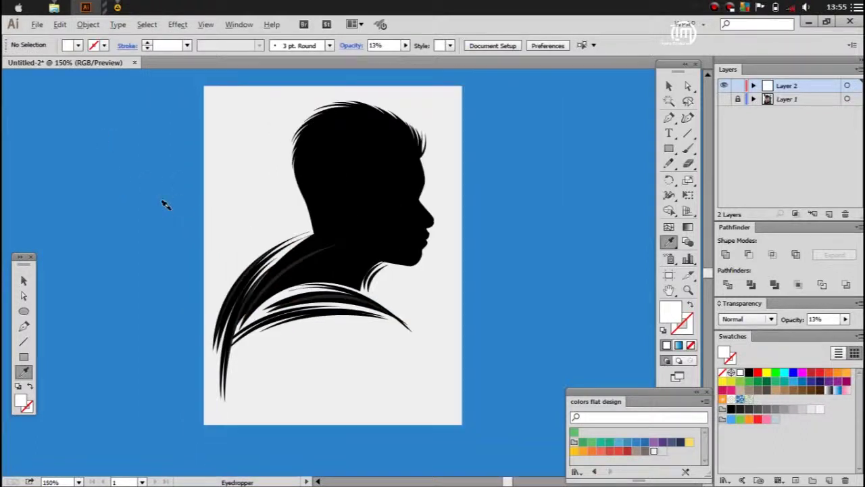
click(22, 281)
Copy the light rectangle behind the silhouette and paste the copy in front
alt+scroll(196, 188, down, 2)
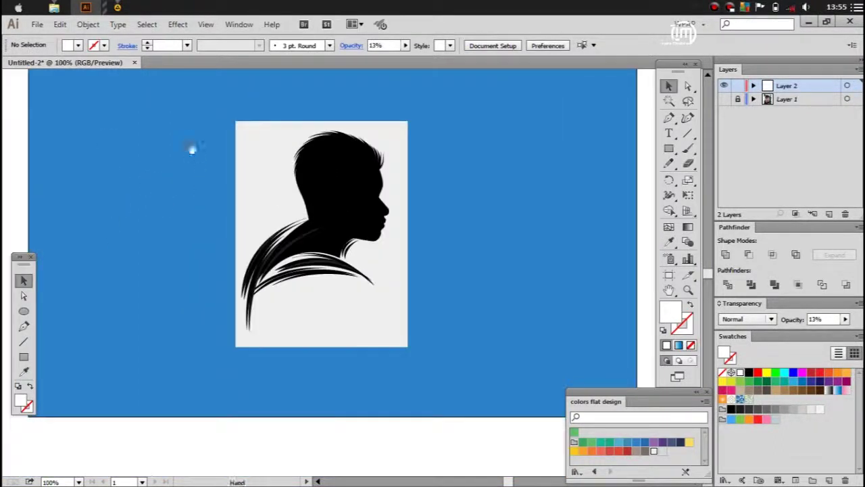
alt+scroll(203, 169, up, 1)
scroll(211, 197, up, 2)
scroll(211, 196, down, 2)
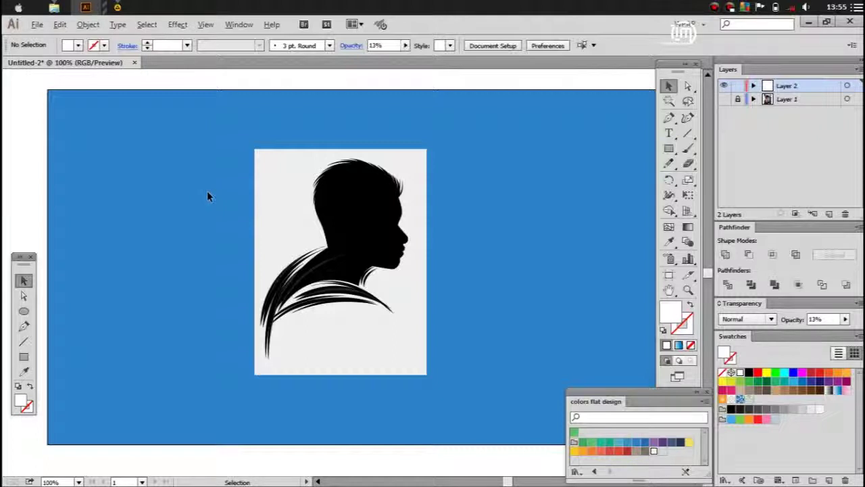
alt+scroll(207, 191, down, 1)
scroll(210, 170, up, 1)
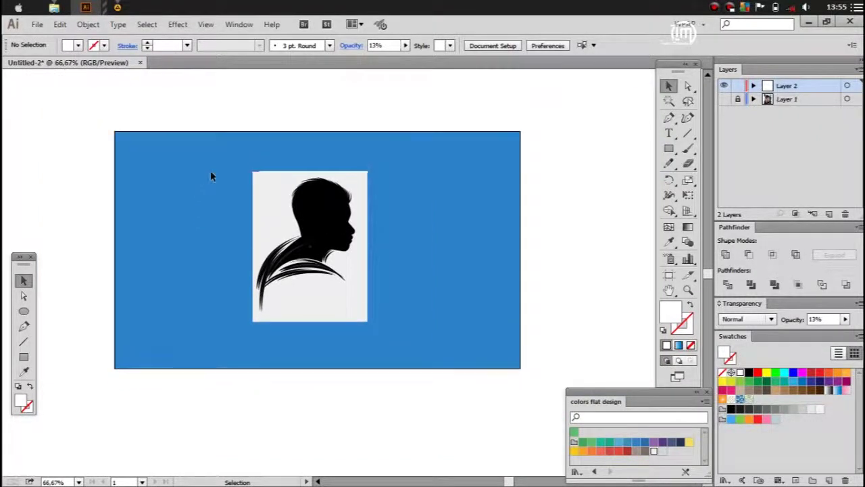
click(255, 189)
alt+scroll(251, 179, up, 1)
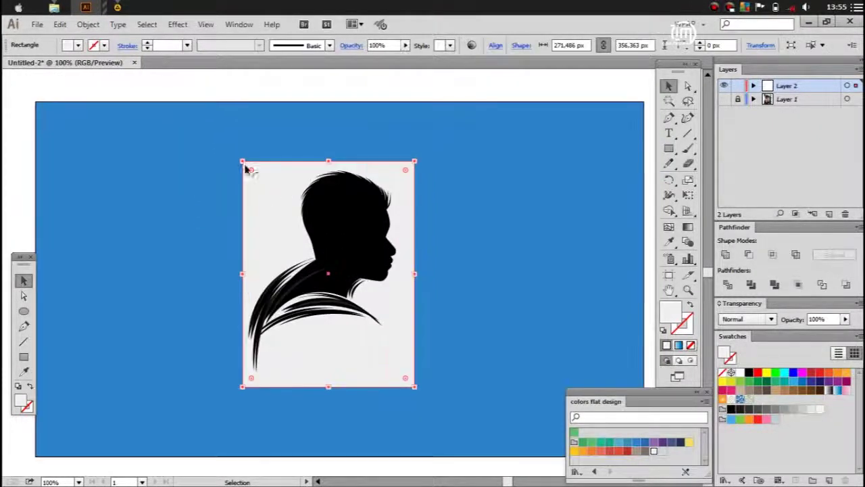
click(59, 25)
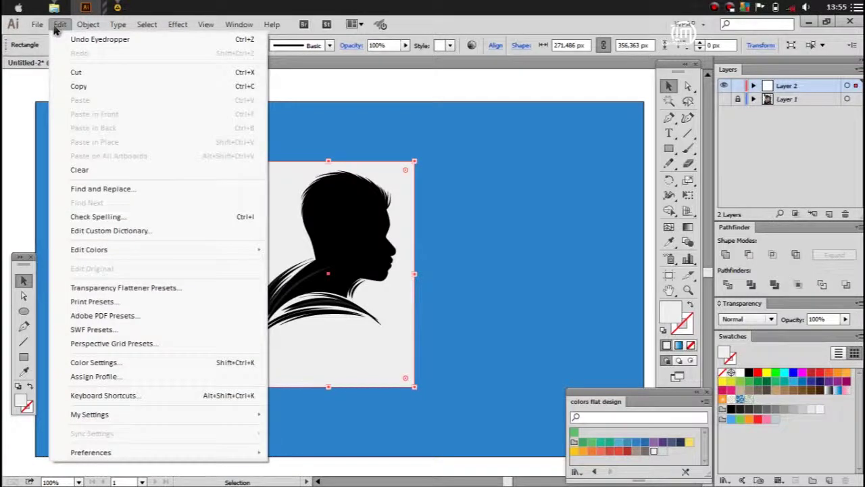
click(78, 86)
click(59, 25)
click(91, 115)
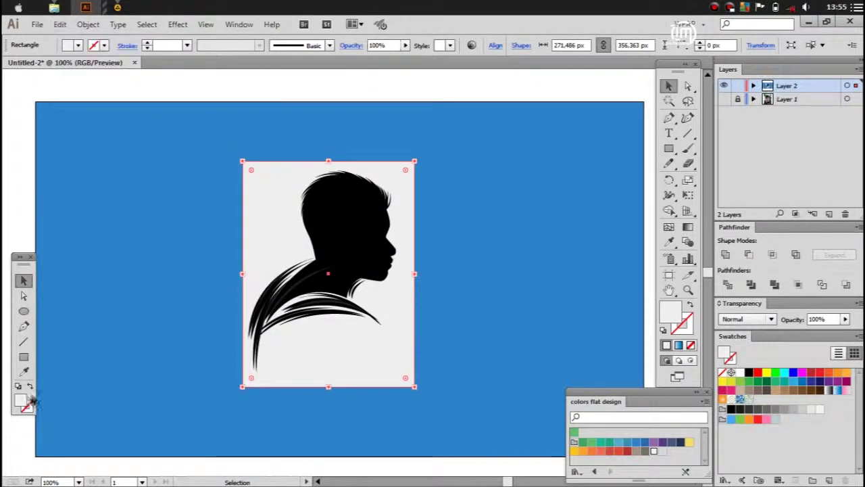
Turn the copied rectangle into a 10 pt black border
click(749, 376)
click(30, 387)
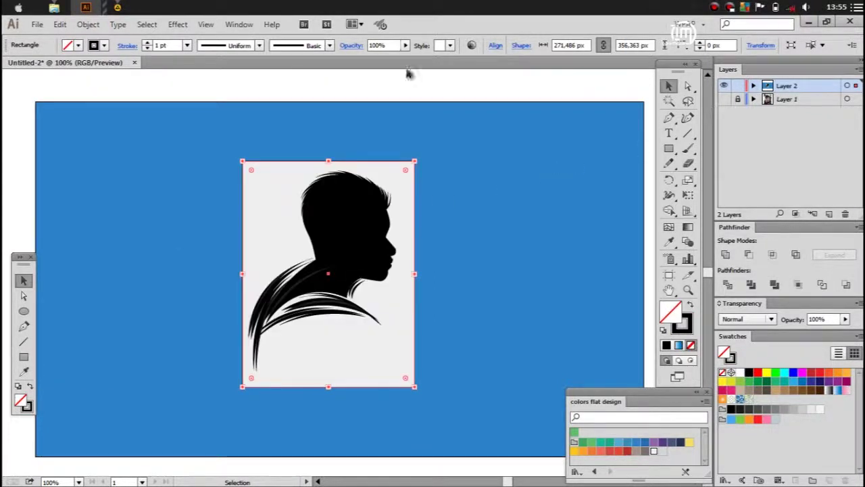
click(146, 42)
click(146, 42)
click(146, 42)
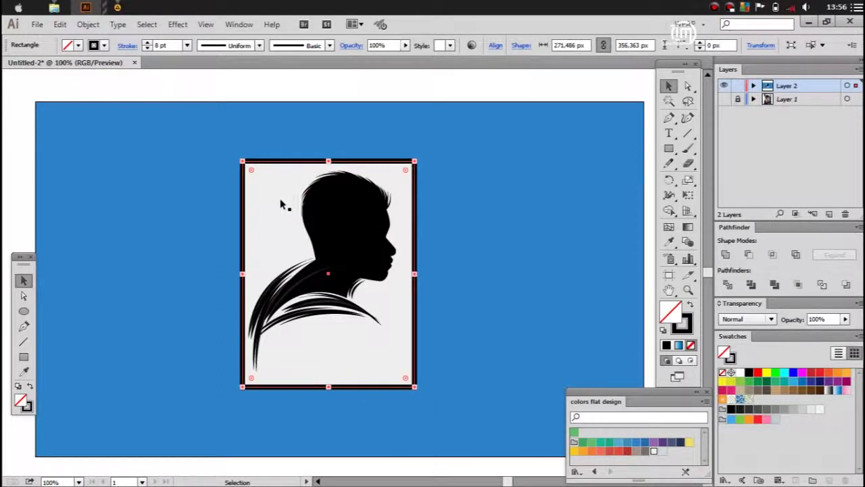
click(298, 132)
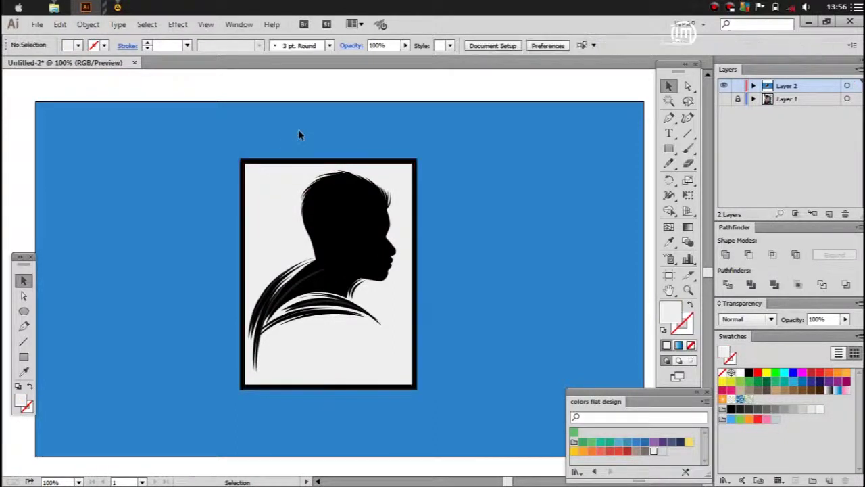
click(289, 163)
click(147, 42)
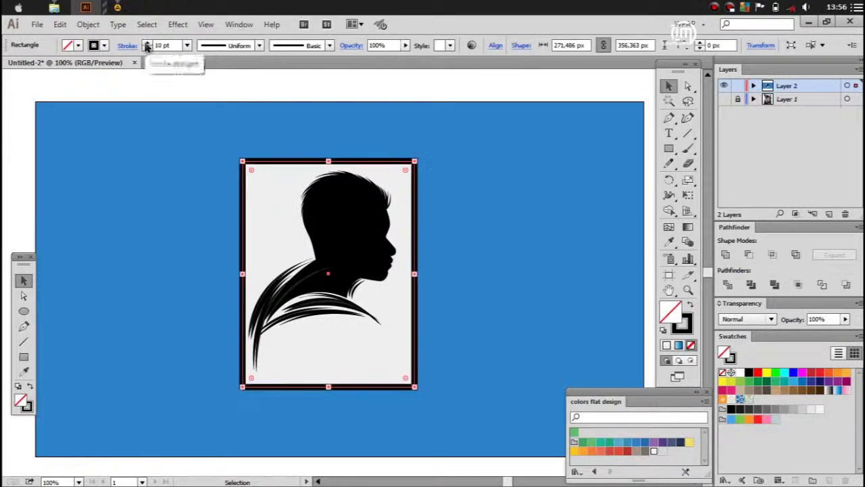
click(125, 187)
Select the black frame rectangle with the Selection tool
scroll(167, 220, up, 1)
scroll(137, 207, down, 1)
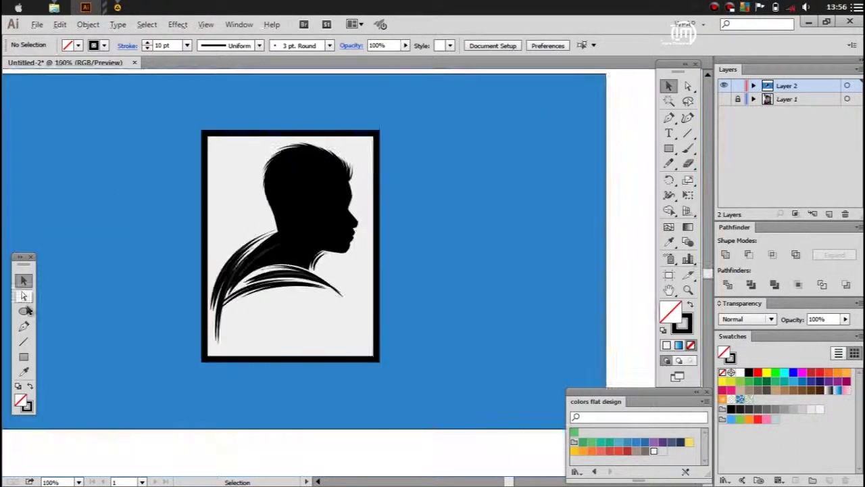
click(23, 342)
scroll(189, 123, up, 2)
click(24, 280)
scroll(237, 165, down, 1)
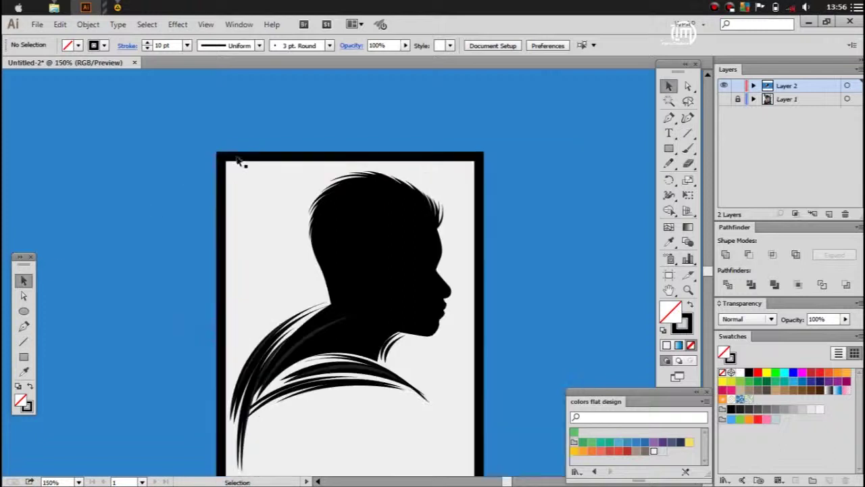
click(236, 163)
scroll(228, 131, down, 1)
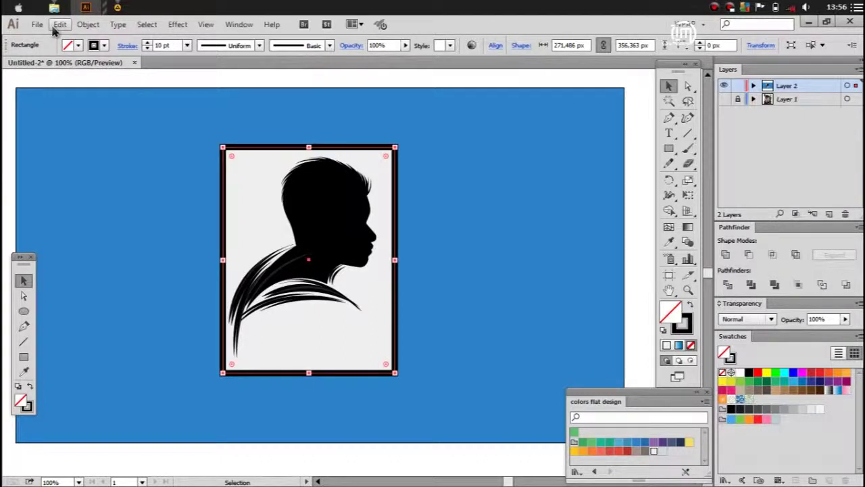
Paste a navy-filled copy of the frame behind it, enlarged past the frame edges
click(60, 24)
click(92, 95)
click(60, 24)
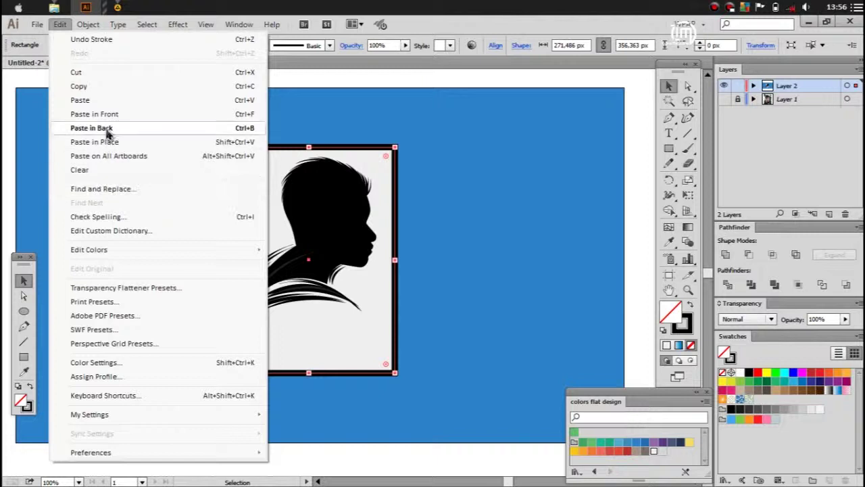
click(108, 115)
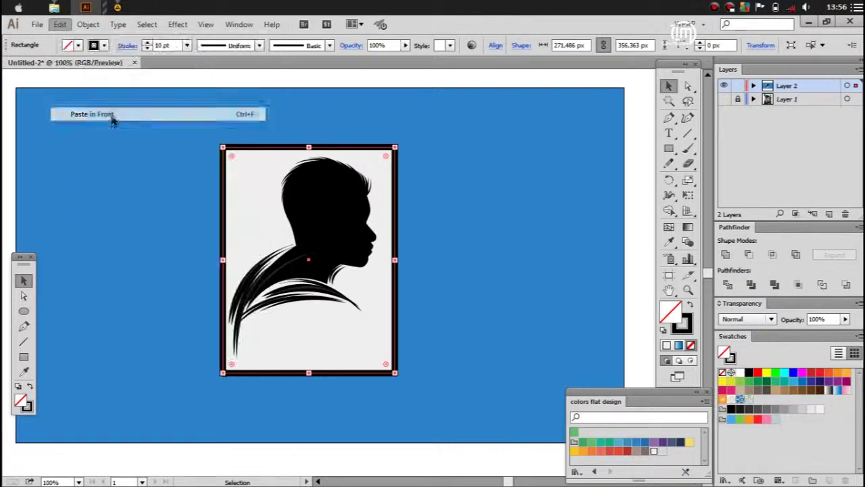
click(679, 442)
drag(398, 146, 404, 138)
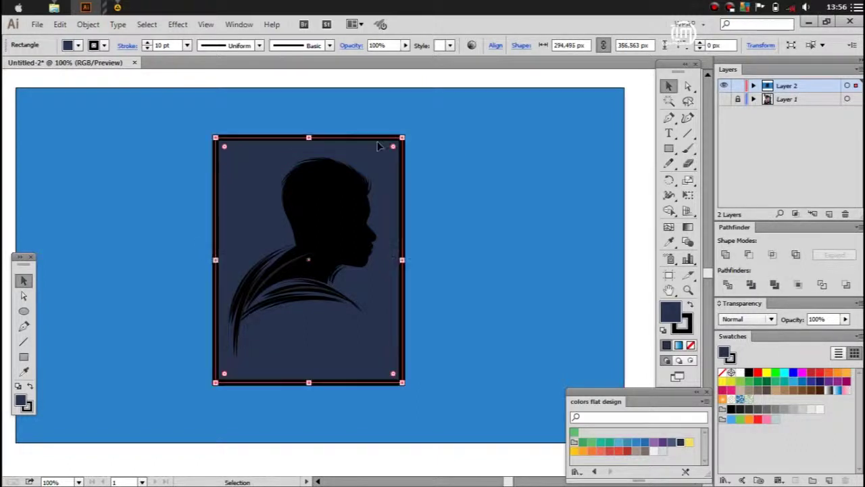
Remove the back rectangle's stroke and stack it just behind the black frame
click(103, 46)
click(15, 67)
right_click(263, 163)
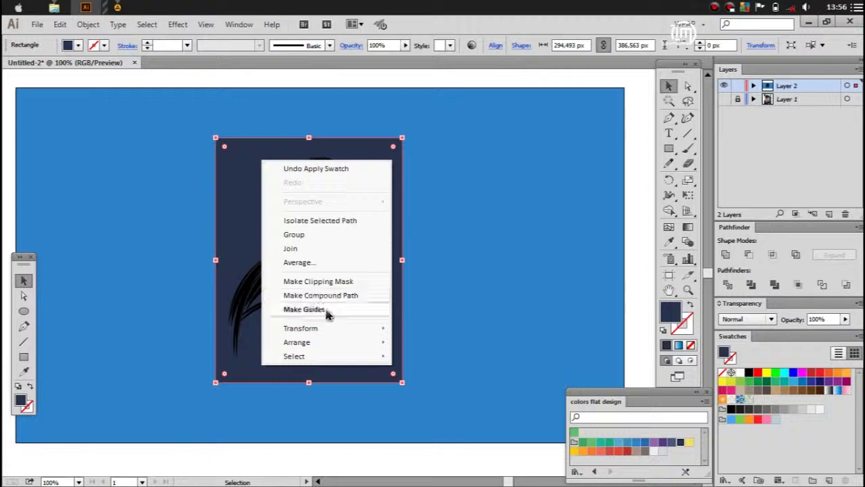
click(438, 384)
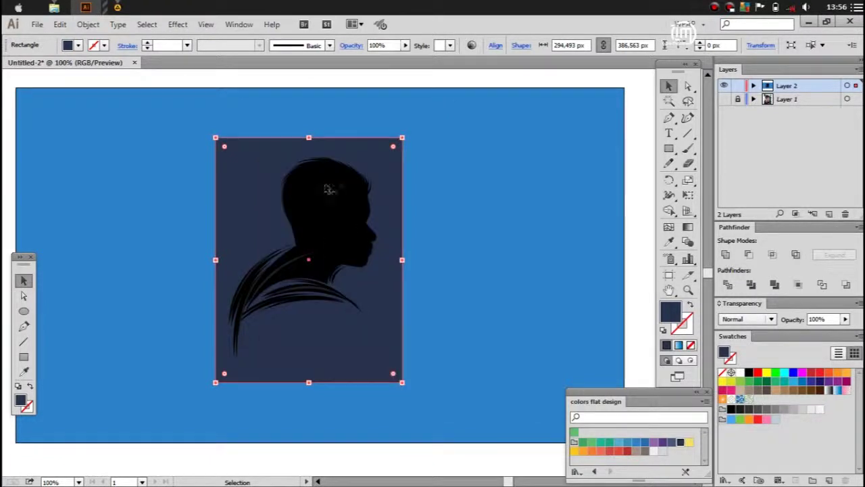
right_click(271, 144)
mouse_move(303, 324)
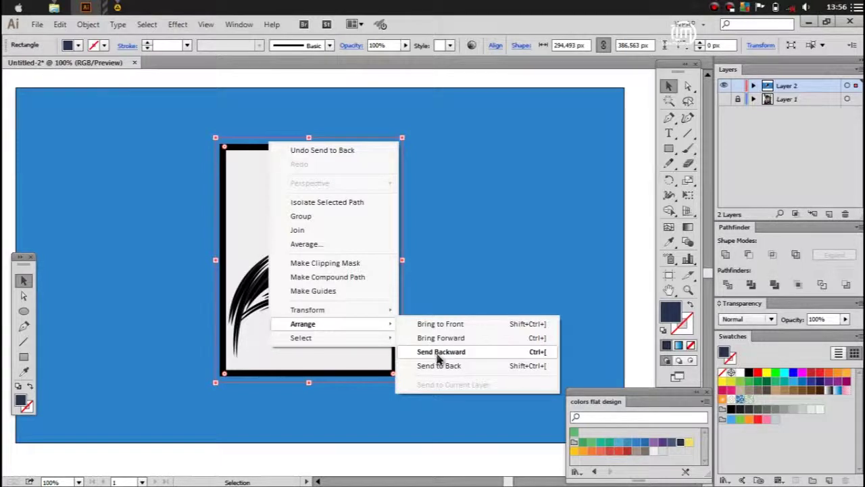
click(442, 338)
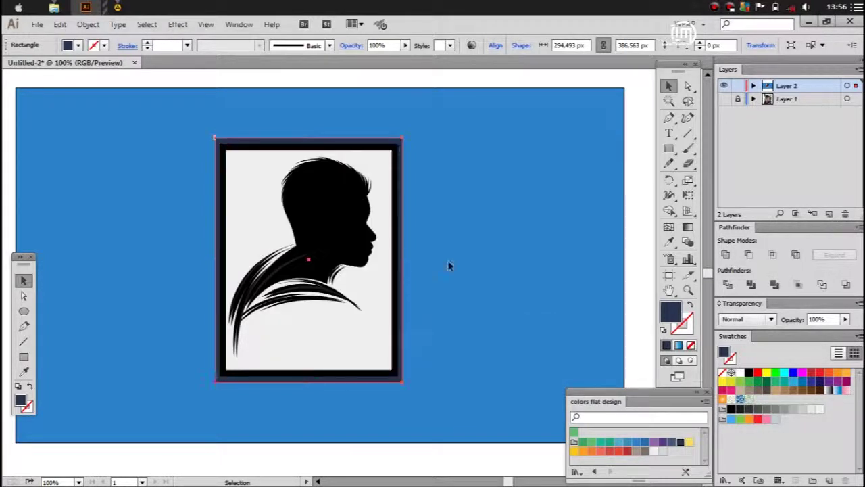
click(448, 264)
Fill the enlarged back rectangle orange instead of navy
scroll(365, 159, up, 1)
drag(482, 252, 500, 206)
scroll(498, 207, down, 1)
click(424, 131)
click(585, 452)
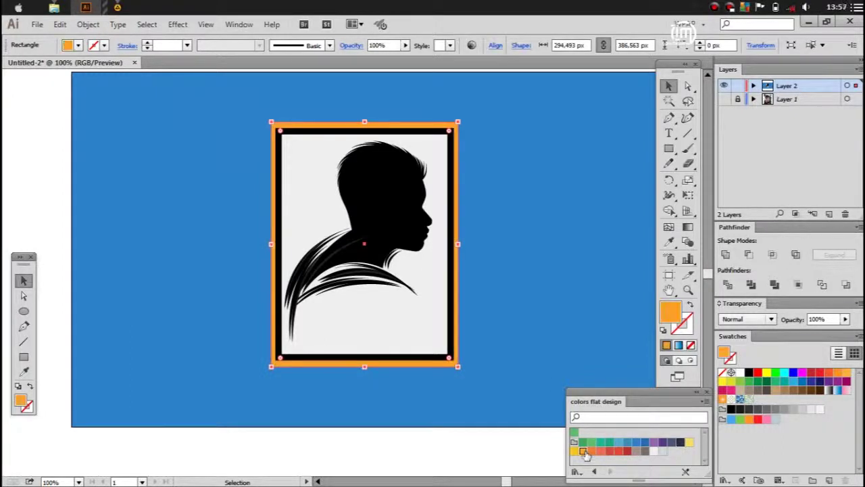
click(575, 451)
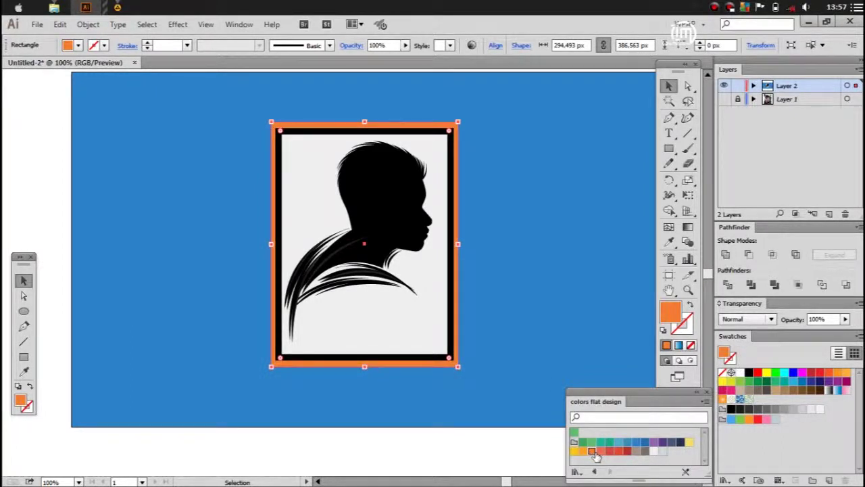
click(506, 266)
scroll(506, 266, up, 1)
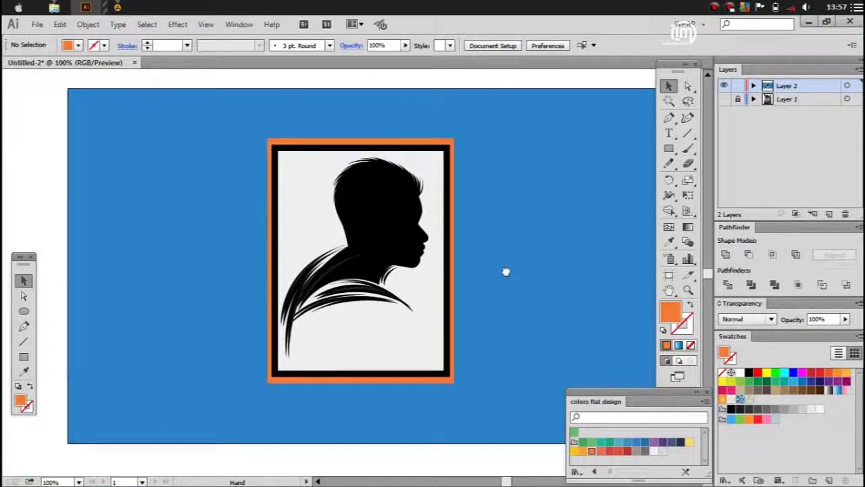
drag(484, 280, 491, 292)
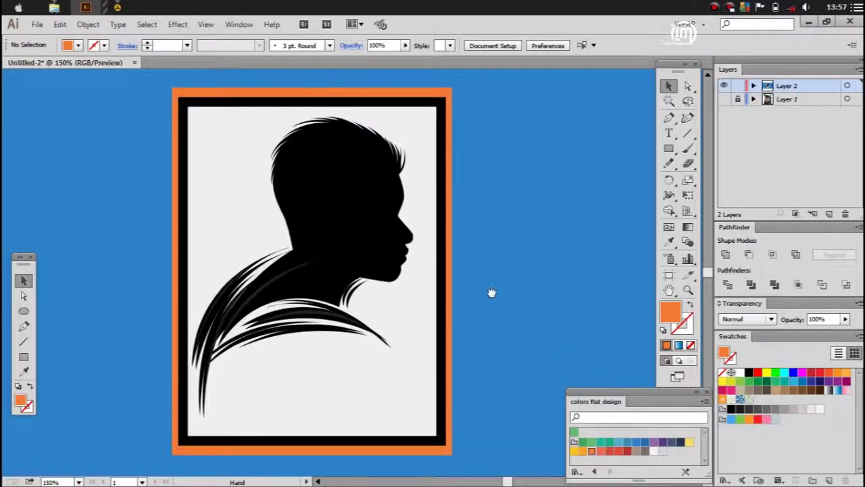
Expand the black frame's stroke into filled shapes
click(249, 103)
click(60, 25)
click(108, 159)
click(402, 302)
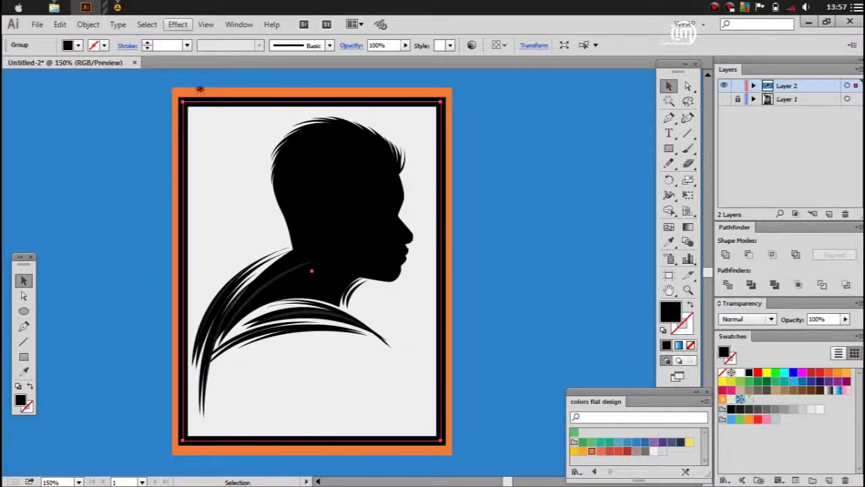
Add a Multiply drop shadow: 65% opacity, X 1 px, Y 3 px, 4 px blur
click(177, 24)
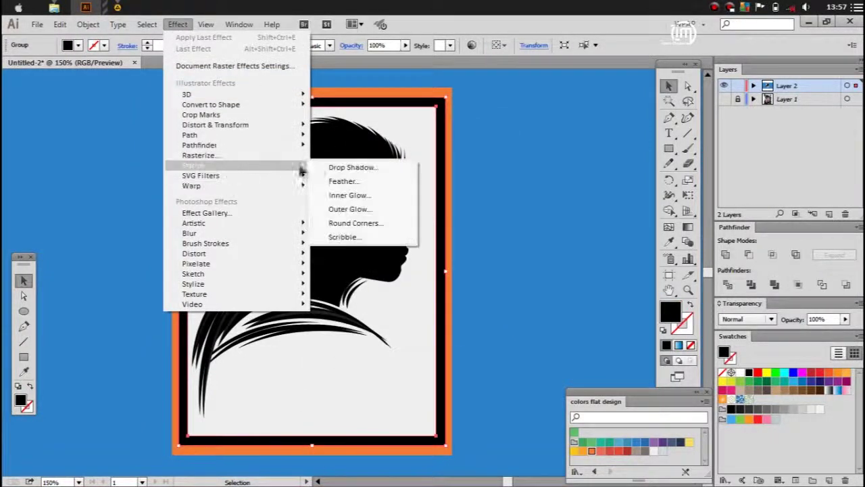
click(345, 166)
click(478, 243)
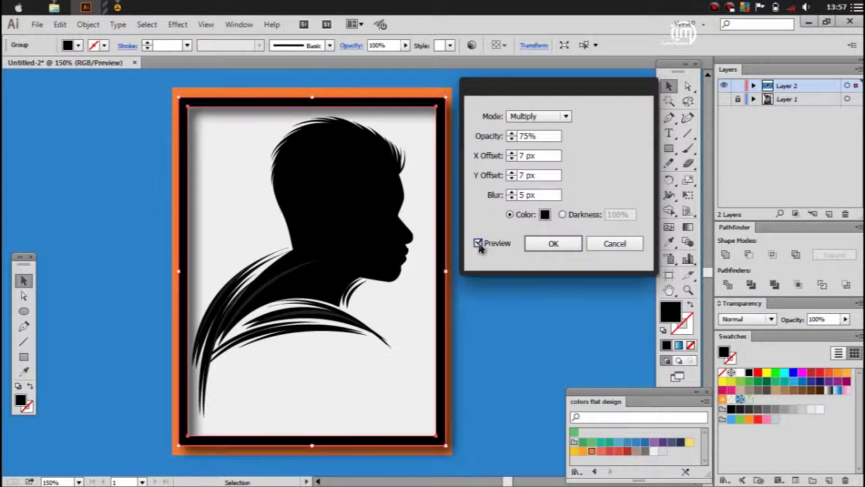
double_click(518, 155)
text(3)
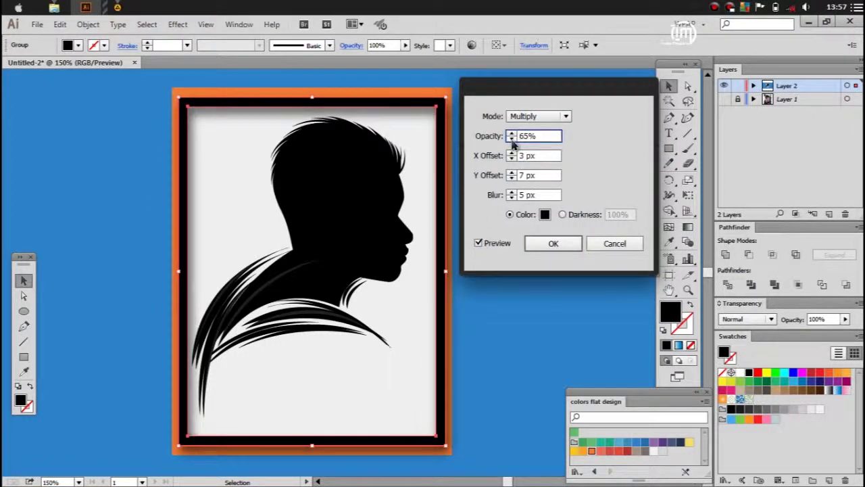
key(Tab)
key(Tab)
text(3)
key(shift+Tab)
text(1)
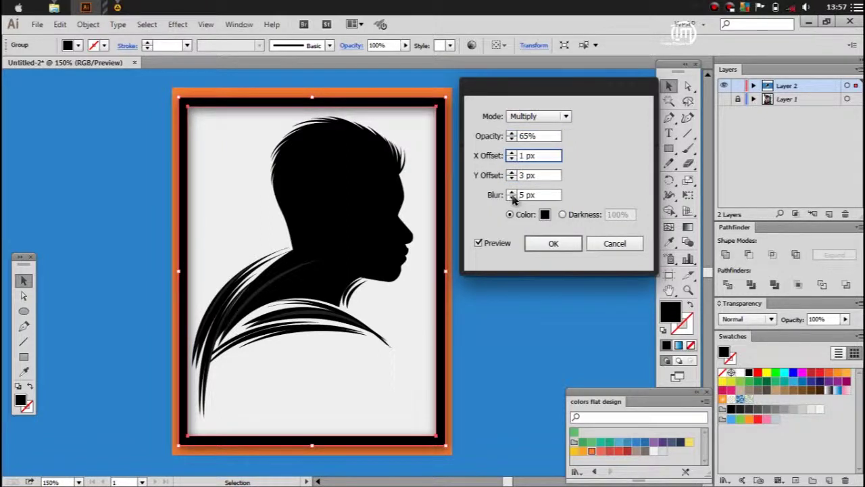
text(3)
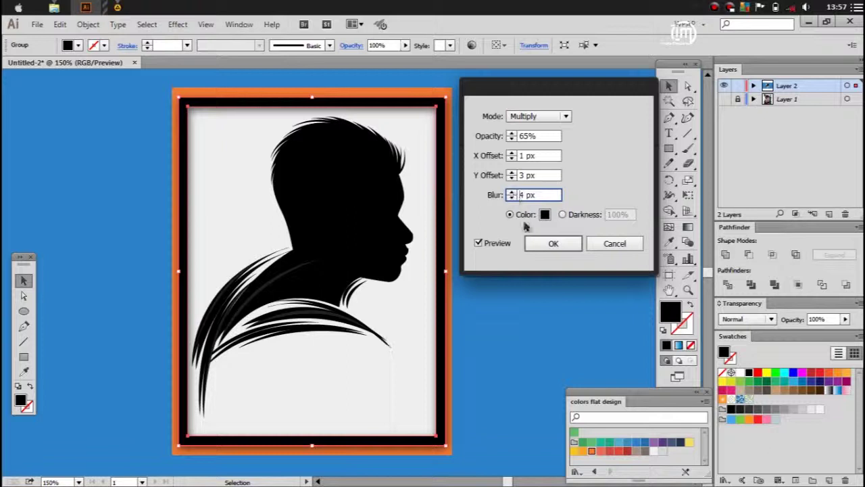
click(541, 243)
click(521, 228)
key(ctrl+minus)
key(ctrl+minus)
click(24, 325)
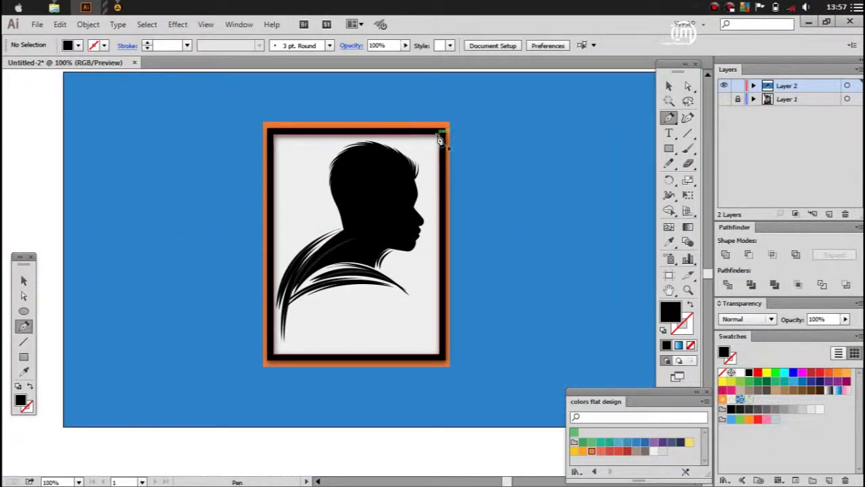
Draw a white-filled rectangle exactly covering the frame
click(24, 357)
drag(266, 125, 439, 352)
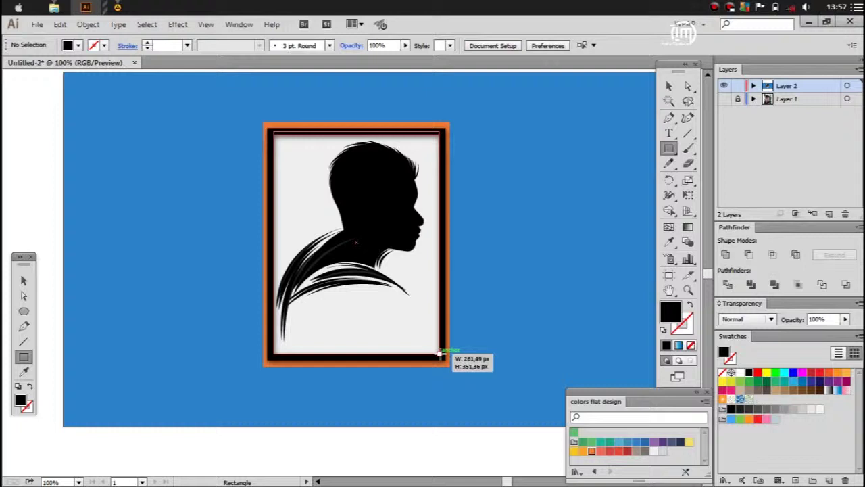
drag(265, 124, 449, 365)
click(23, 280)
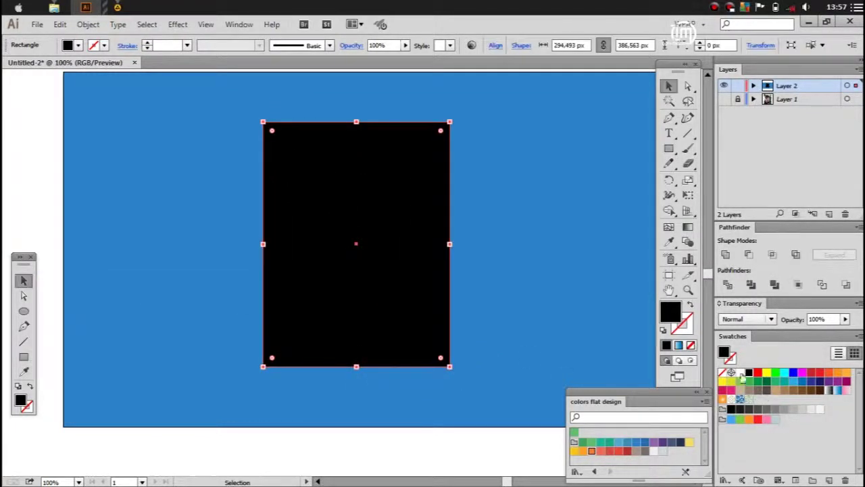
click(741, 374)
Draw an unfilled Pen curve sweeping down across the rectangle toward the bottom left
click(24, 325)
click(481, 179)
drag(145, 300, 20, 263)
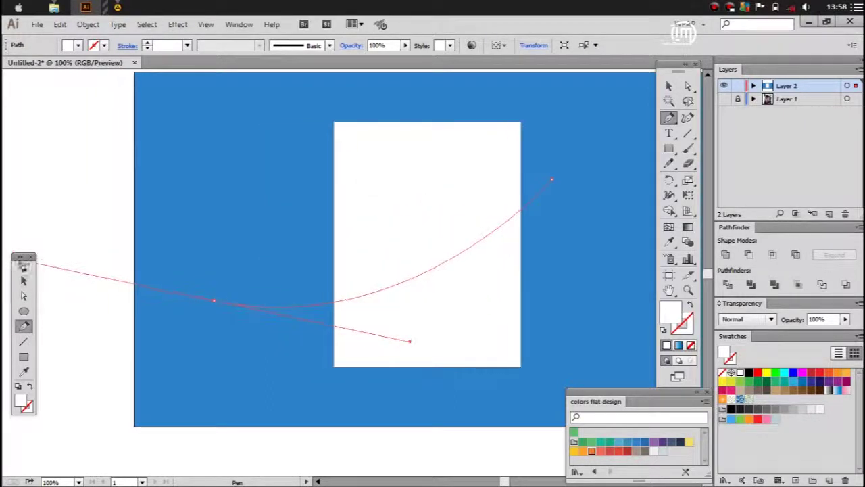
drag(238, 414, 277, 444)
click(24, 280)
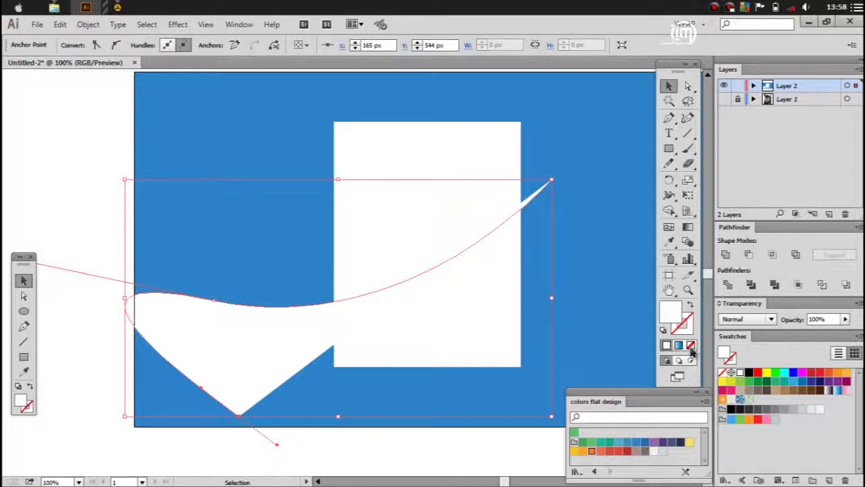
click(691, 345)
Divide the rectangle along the curve, ungroup the pieces, and delete the top piece
shift+click(408, 156)
right_click(408, 157)
click(436, 213)
key(Escape)
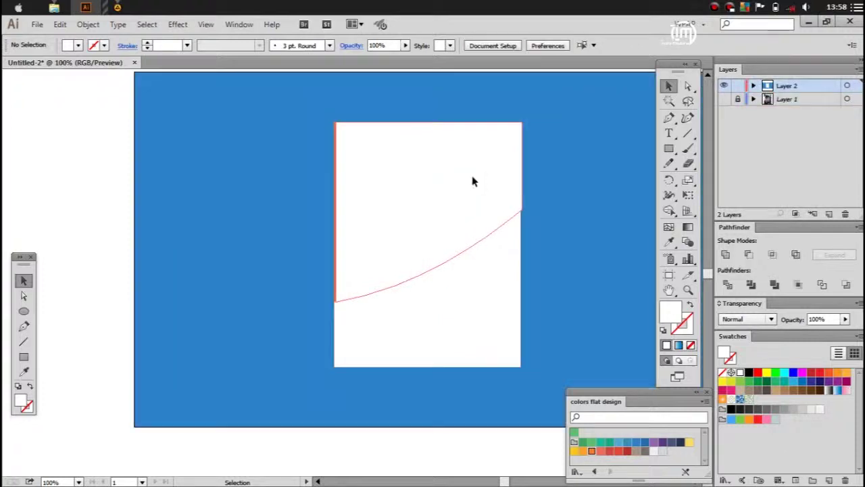
right_click(473, 181)
click(497, 251)
right_click(460, 196)
click(406, 191)
key(Delete)
Try Soft Light blending on the lower white piece, then revert it to Normal
click(464, 328)
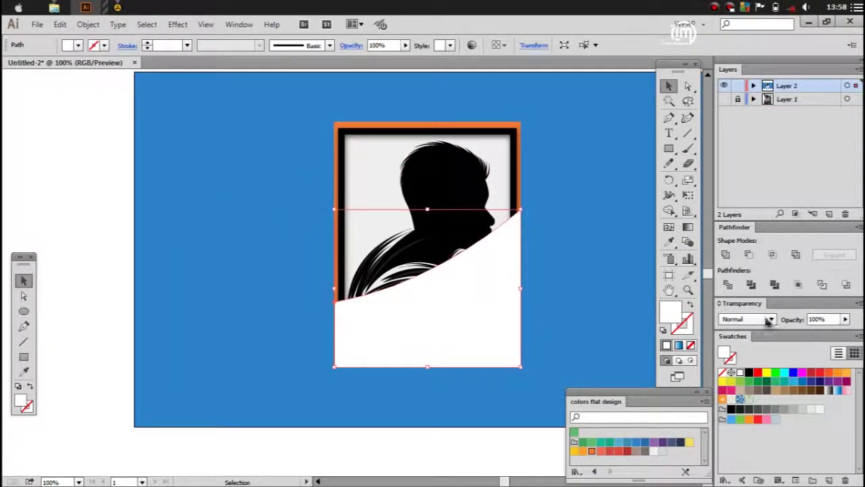
click(769, 322)
click(760, 201)
click(578, 289)
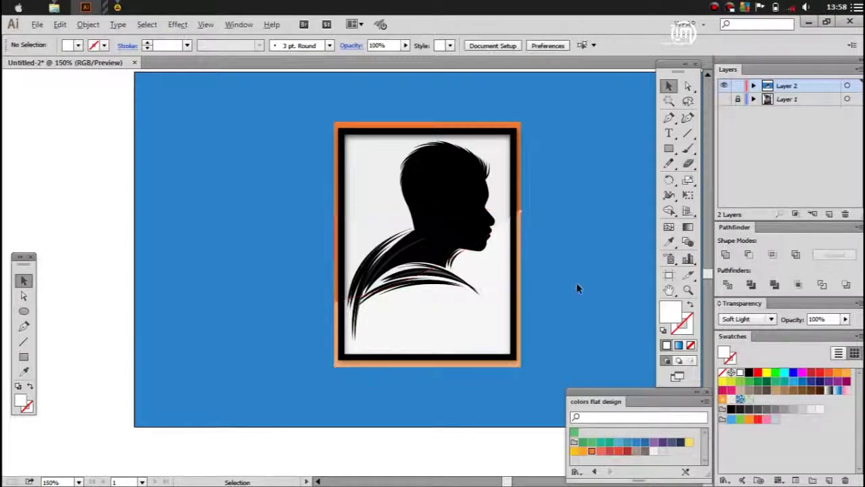
scroll(578, 288, up, 1)
click(488, 243)
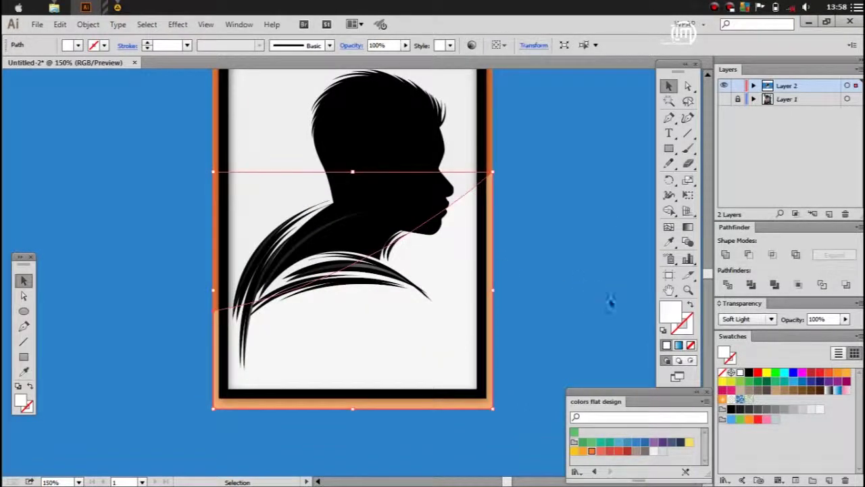
click(743, 320)
click(744, 82)
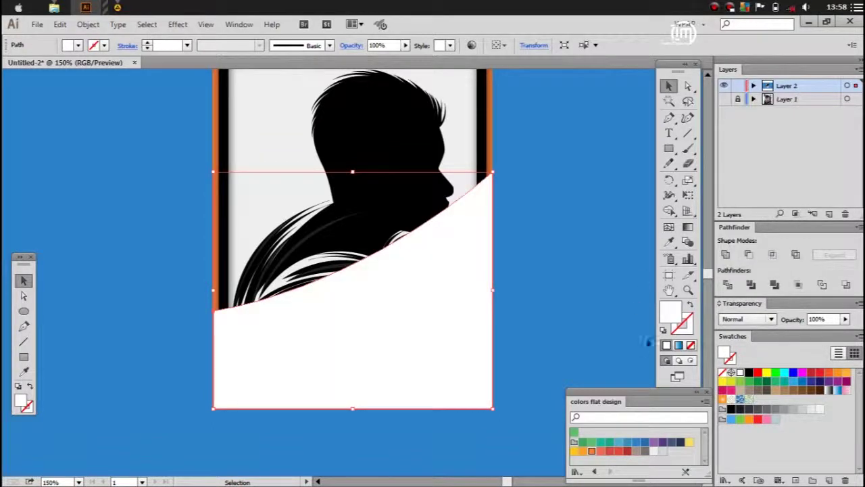
Fill the curved shape with the White, Black gradient preset
click(678, 346)
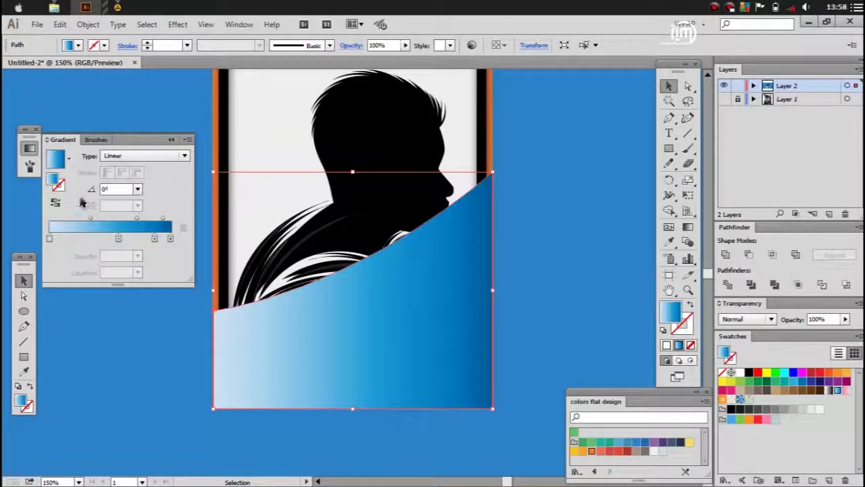
click(68, 157)
scroll(71, 223, up, 1)
click(40, 182)
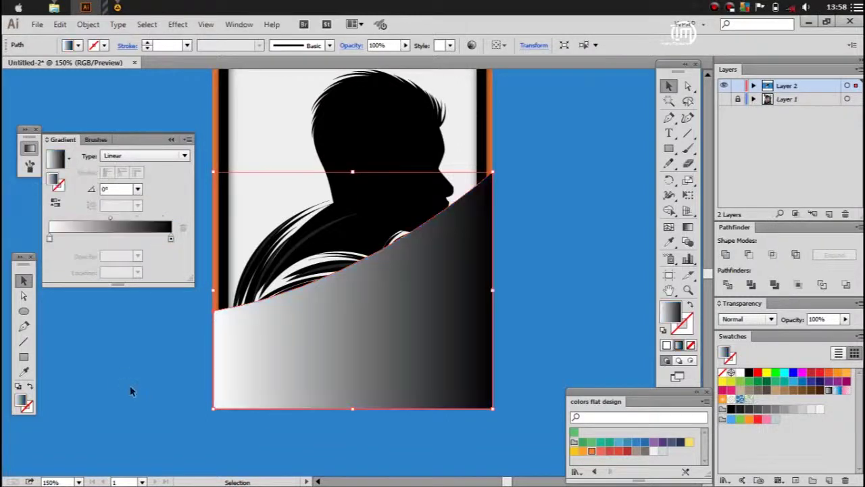
Angle the gradient diagonally from the shoulder down-right, midpoint at 72.45%
click(687, 228)
drag(374, 299, 429, 425)
drag(298, 128, 466, 392)
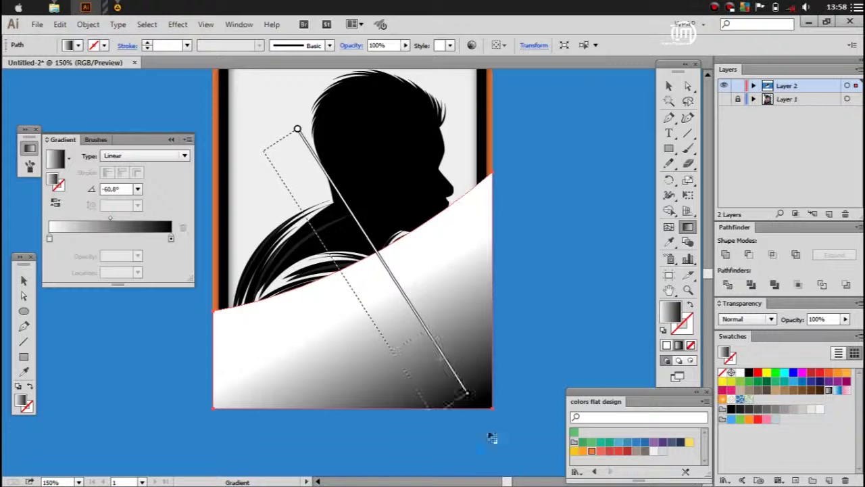
drag(265, 149, 475, 479)
key(ctrl+minus)
drag(110, 218, 137, 218)
drag(383, 237, 448, 353)
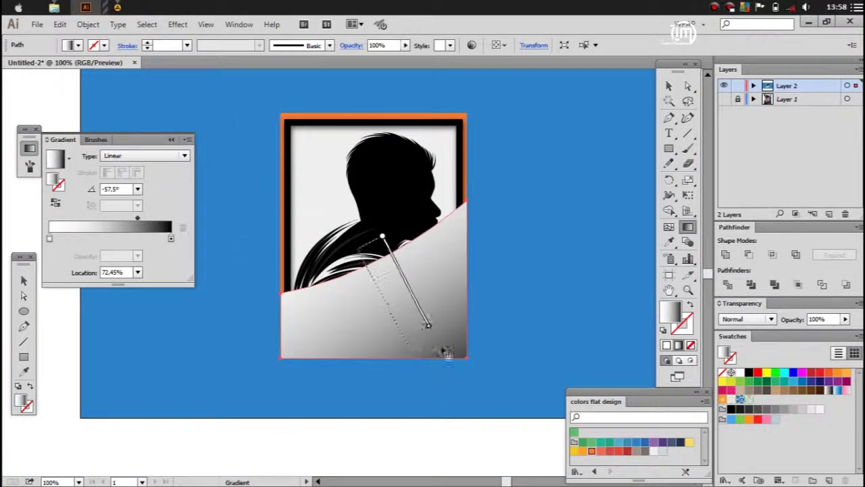
drag(350, 236, 428, 377)
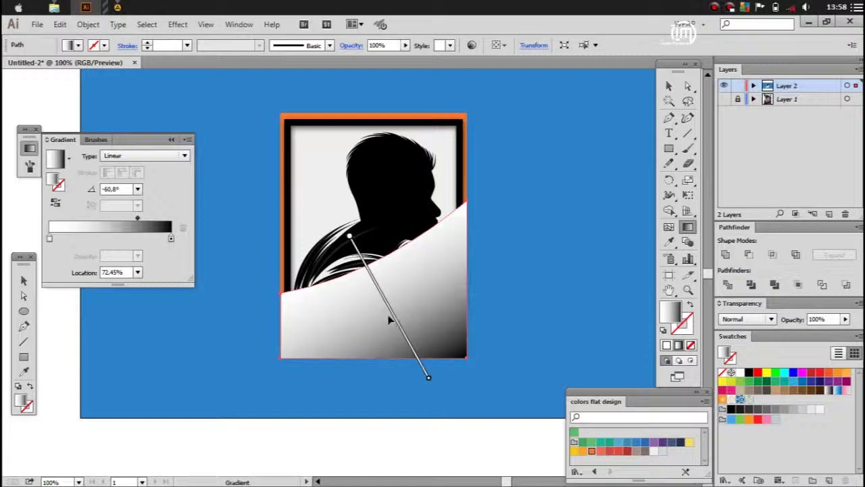
Blend the gradient shape in Multiply at 53% opacity, then deselect
click(774, 320)
click(744, 188)
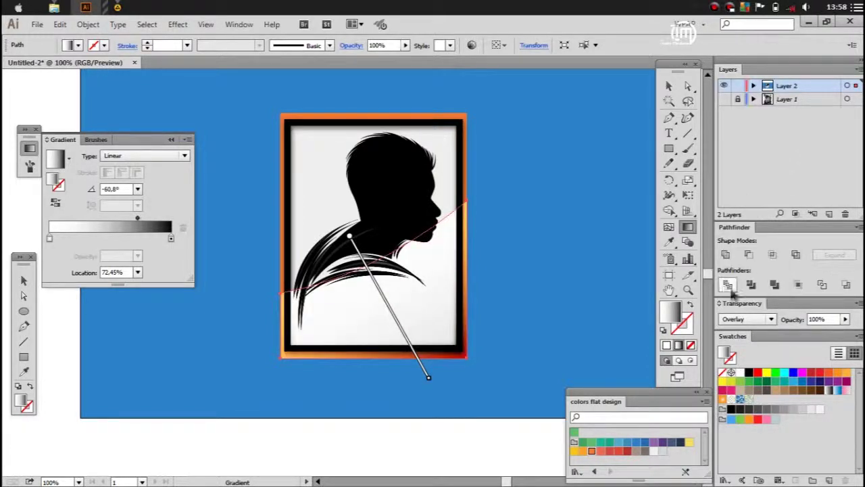
click(771, 319)
click(784, 112)
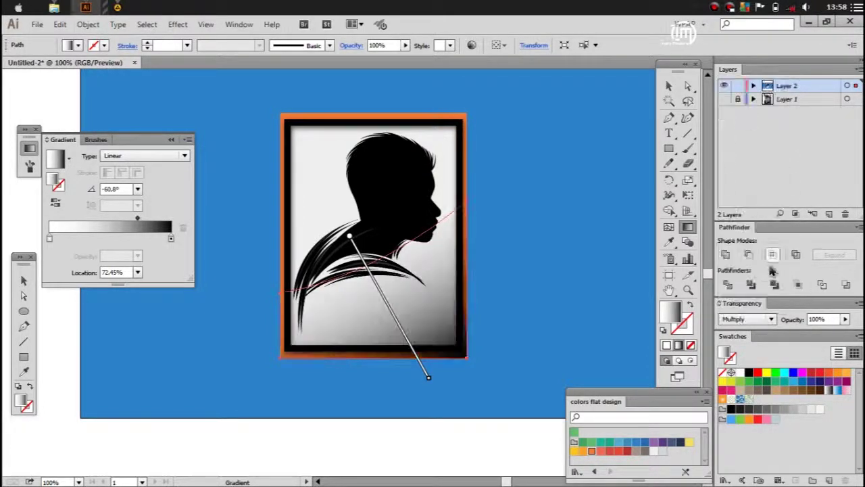
click(845, 319)
drag(846, 331, 820, 331)
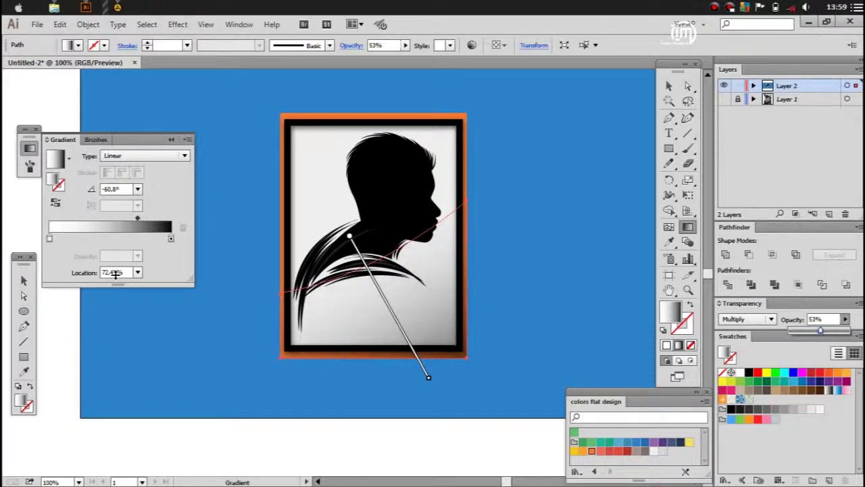
click(24, 281)
click(226, 106)
key(ctrl+minus)
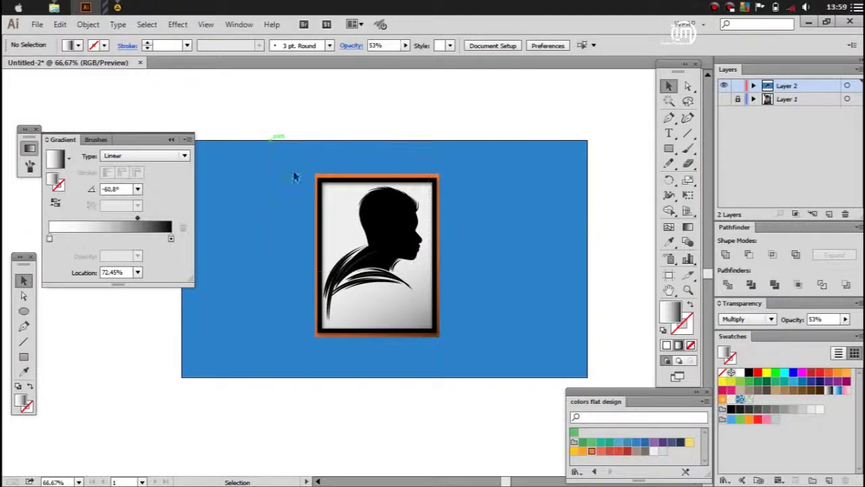
Draw a white diagonal line across the frame's top-left corner
click(24, 345)
key(ctrl+plus)
key(ctrl+plus)
key(ctrl+plus)
drag(341, 166, 360, 190)
click(24, 281)
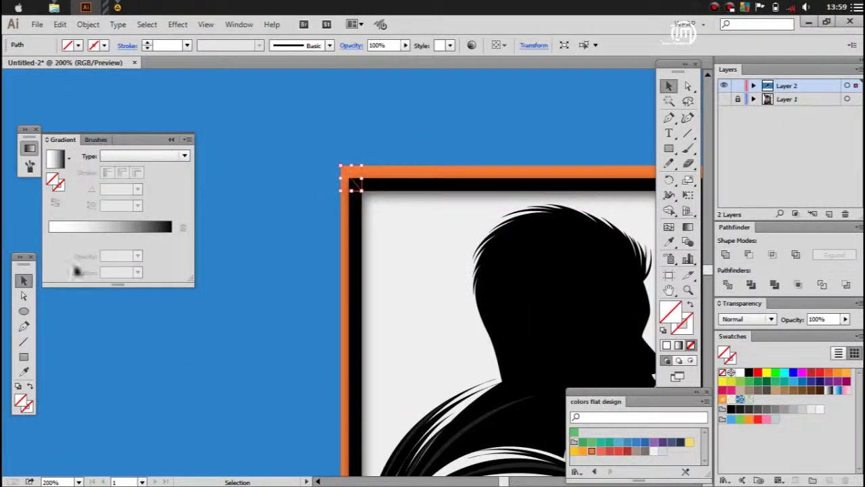
click(105, 46)
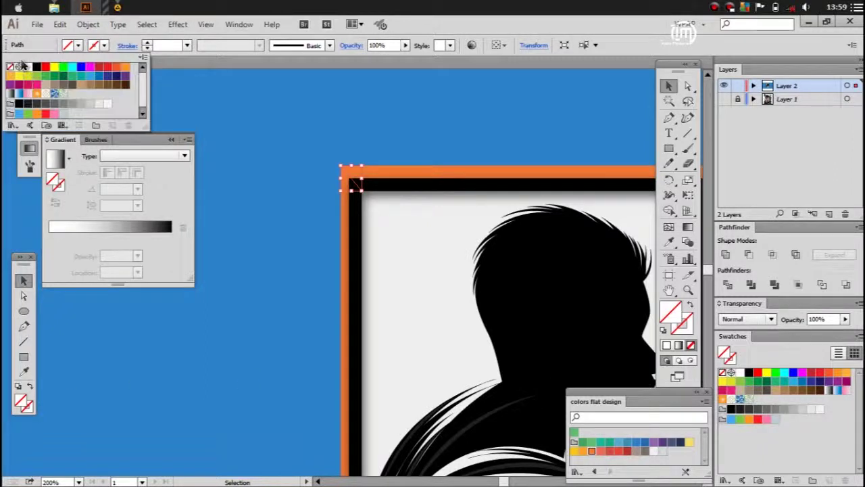
click(29, 74)
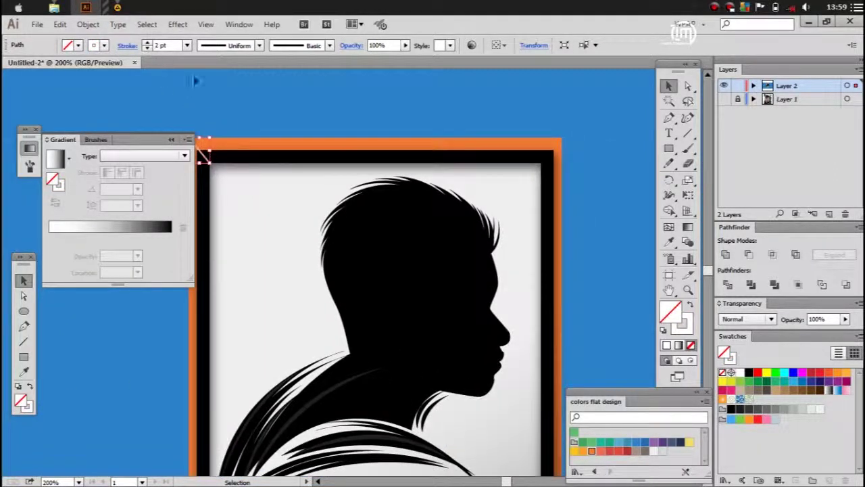
Draw a matching diagonal line across the frame's top-right corner
drag(194, 80, 295, 105)
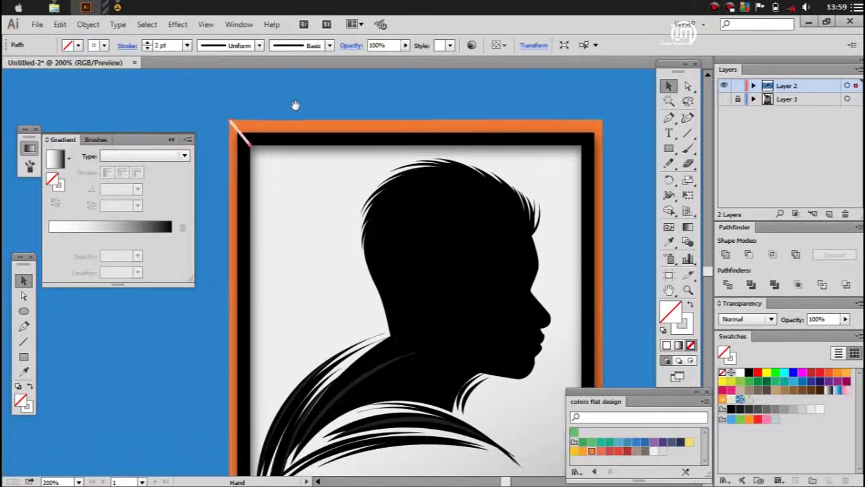
click(24, 342)
mouse_move(250, 161)
mouse_down()
mouse_move(582, 161)
mouse_move(602, 135)
mouse_up()
key(ctrl)
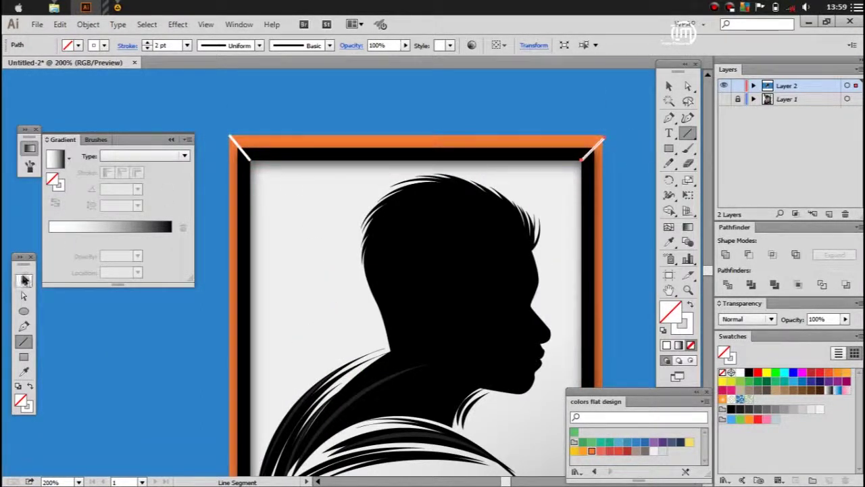
key(ctrl+minus)
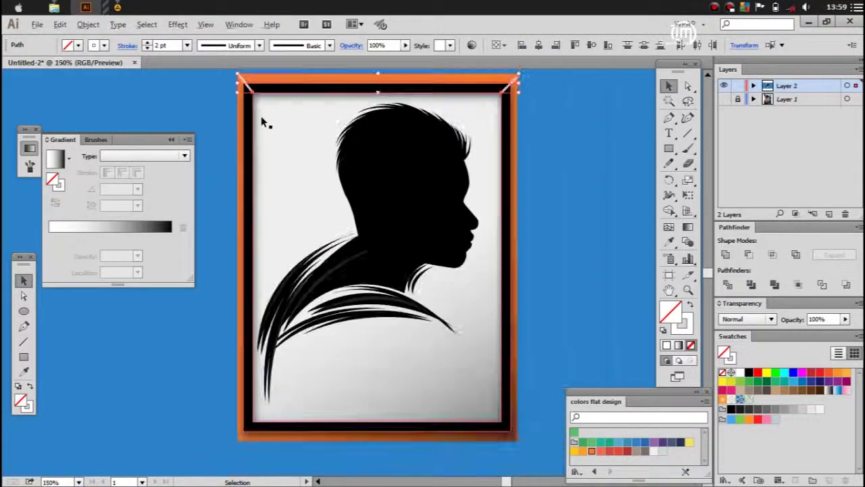
Copy the top corner lines, flip them vertically, and place them on the bottom corners
drag(269, 152, 269, 466)
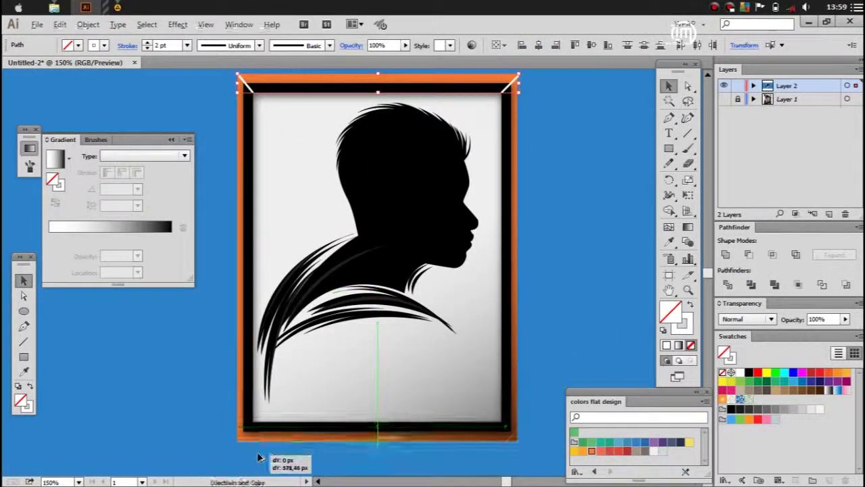
click(743, 45)
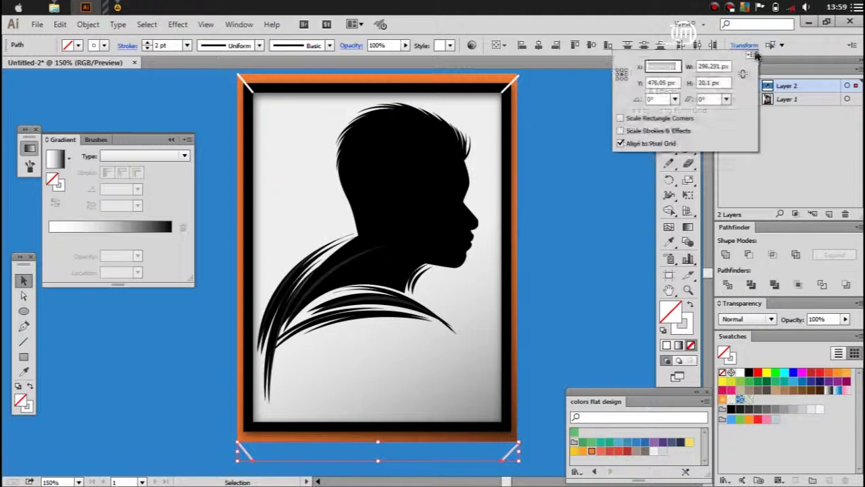
click(649, 71)
scroll(465, 373, down, 2)
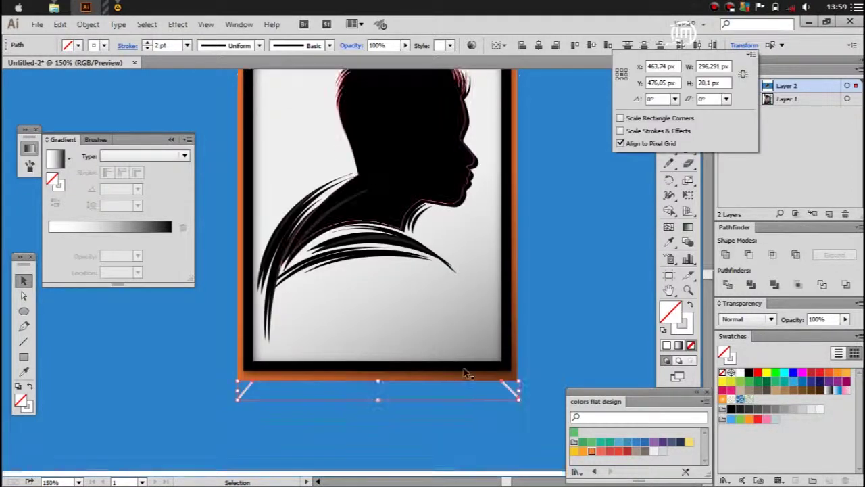
click(514, 383)
drag(511, 390, 516, 363)
scroll(553, 308, up, 3)
scroll(553, 308, up, 2)
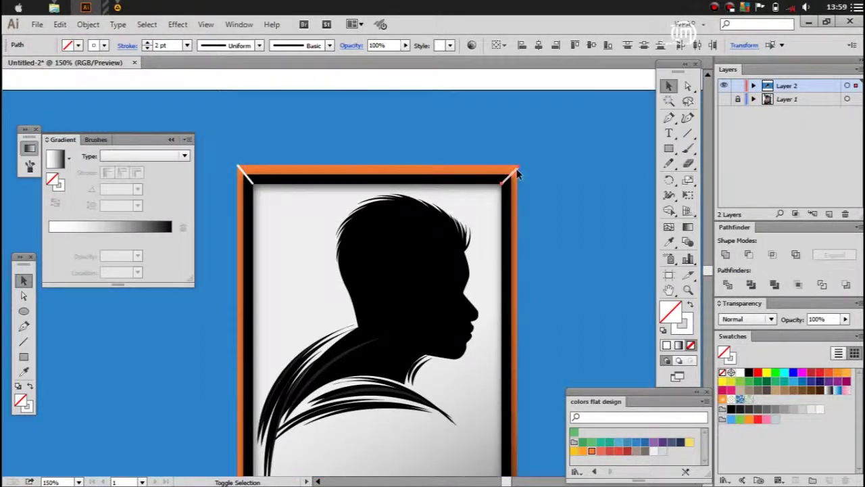
scroll(542, 146, down, 3)
Give the frame group no fill and a white-to-black gradient stroke
click(386, 169)
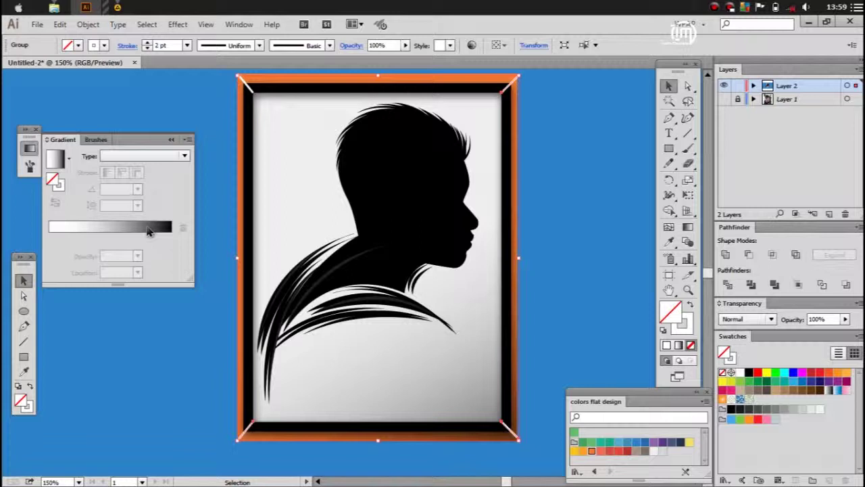
click(148, 230)
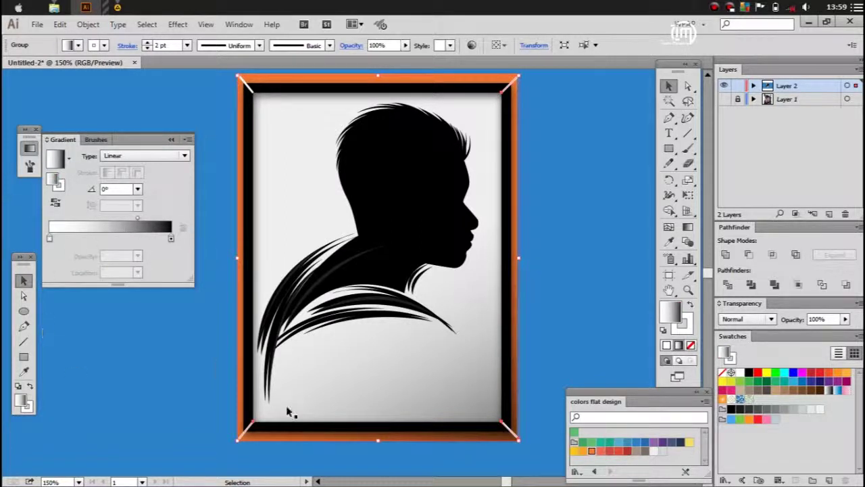
click(690, 346)
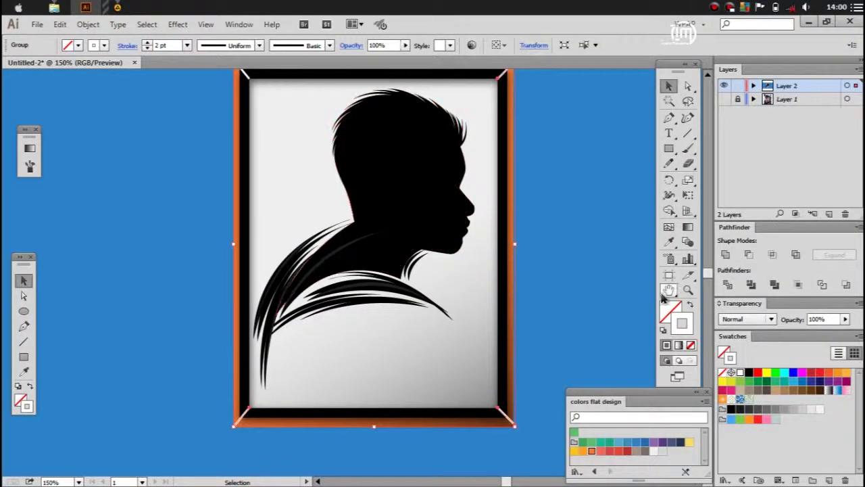
click(678, 346)
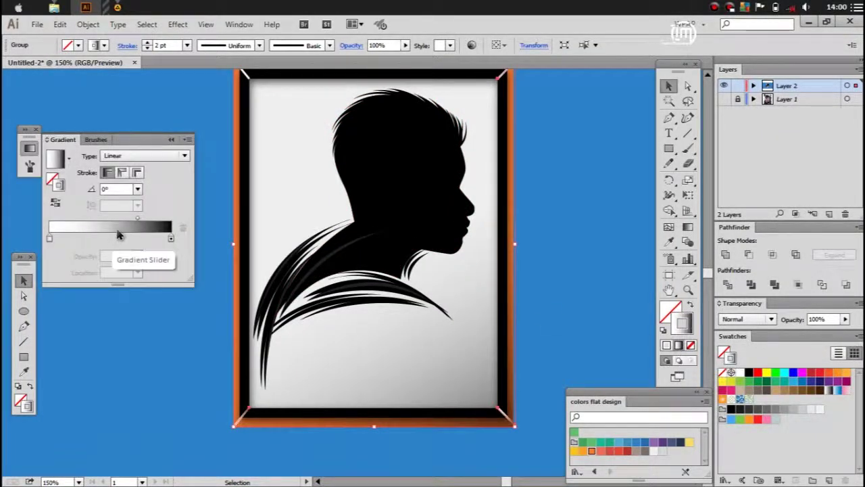
Move the corner lines' gradient midpoint to 61.73% and check the result
drag(266, 187, 311, 215)
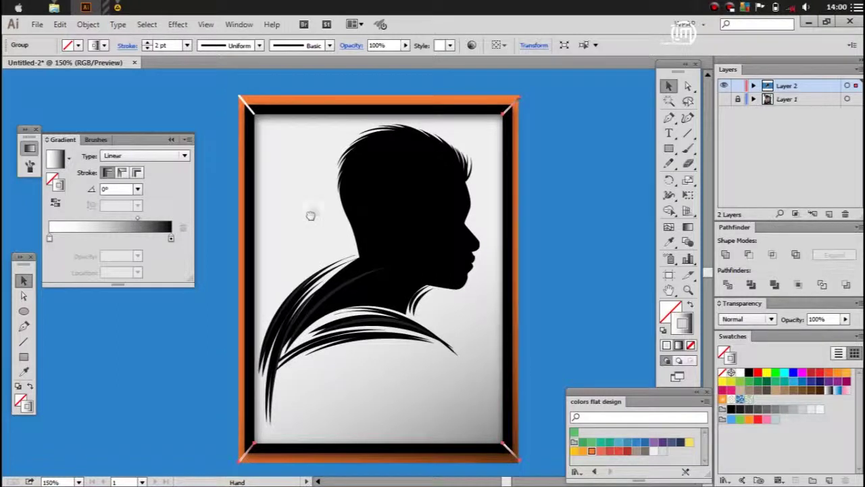
key(g)
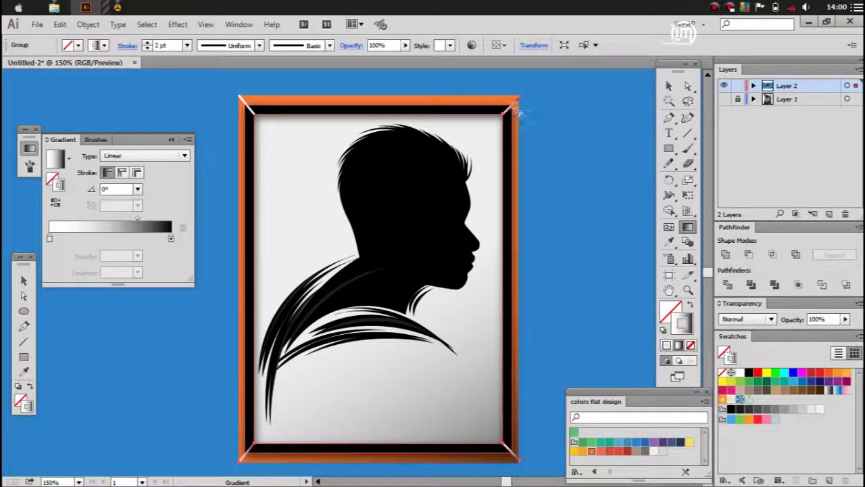
click(23, 280)
drag(137, 218, 125, 221)
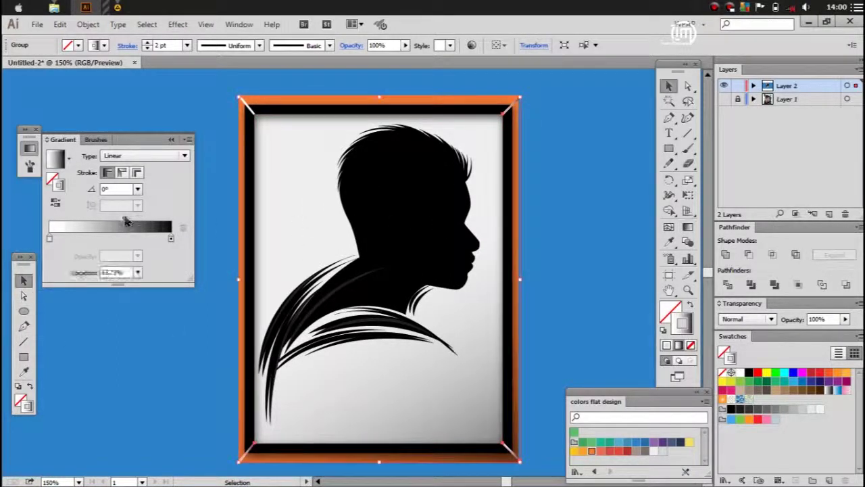
click(559, 235)
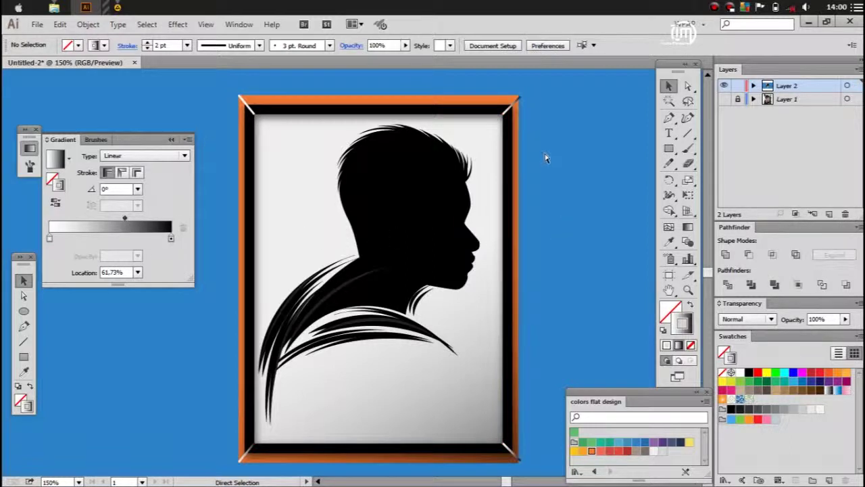
click(514, 102)
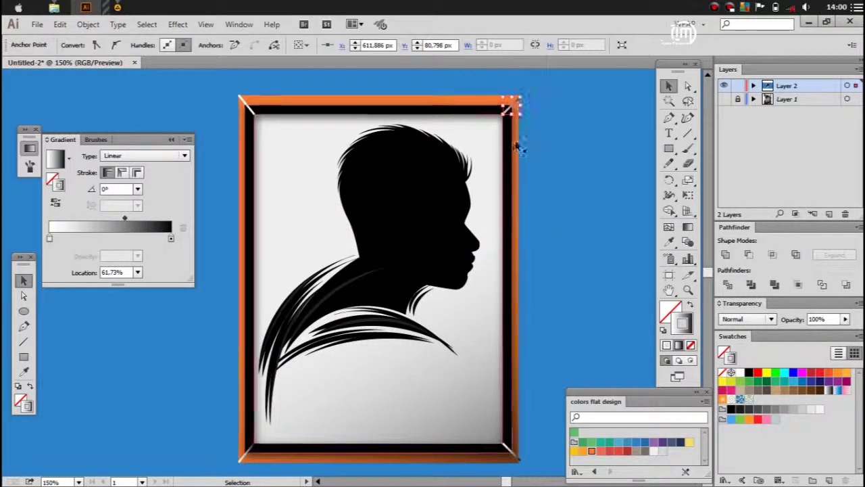
click(259, 135)
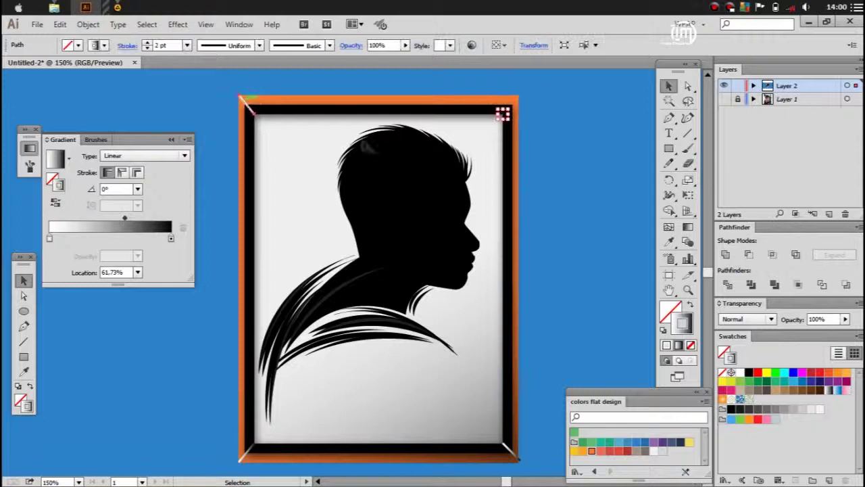
Shrink all the framed portrait artwork toward its centre, then select the silhouette group
scroll(493, 402, down, 3)
scroll(207, 400, up, 1)
scroll(203, 400, down, 1)
scroll(558, 197, up, 2)
scroll(558, 197, down, 1)
scroll(559, 247, down, 1)
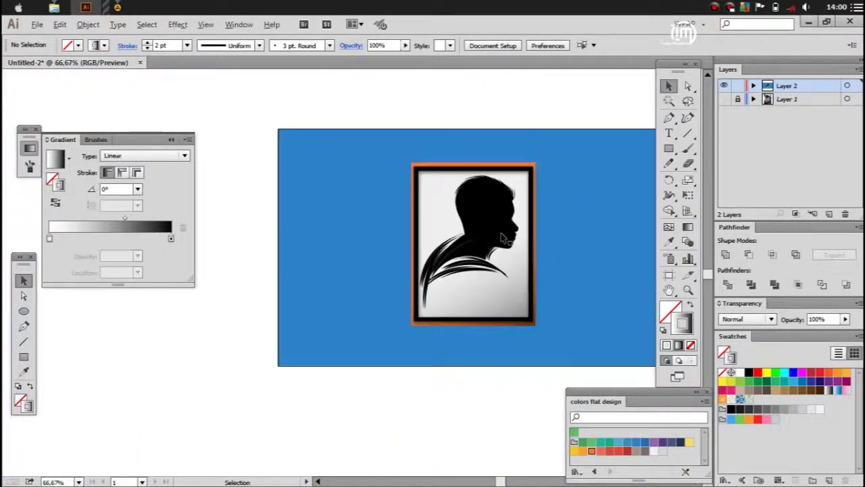
key(ctrl+a)
mouse_move(546, 166)
mouse_down()
mouse_move(526, 196)
mouse_move(532, 203)
mouse_up()
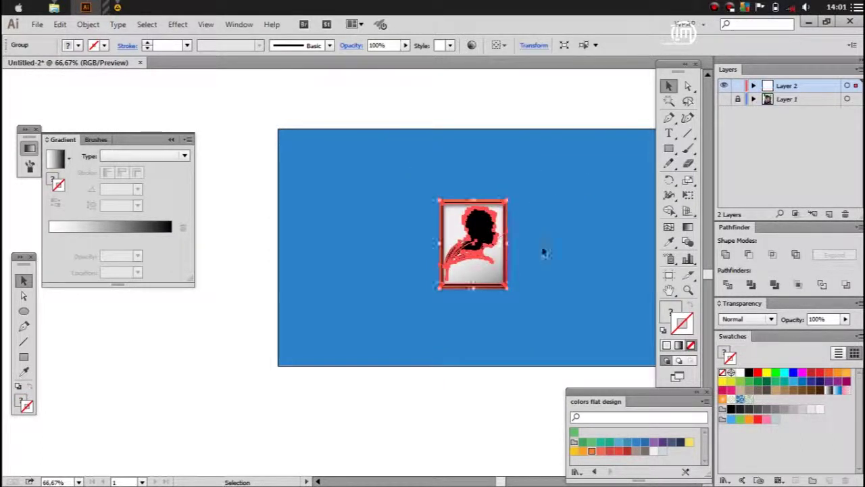
click(545, 264)
scroll(546, 269, up, 1)
click(447, 295)
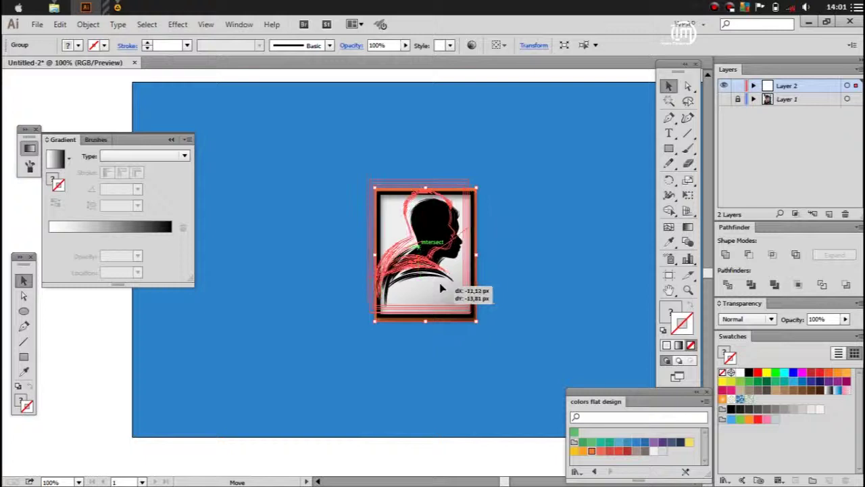
Draw a 160.376 × 210.916 px rectangle over the frame, solid black with no stroke
click(529, 293)
scroll(530, 293, down, 1)
click(24, 356)
mouse_move(371, 150)
mouse_down()
mouse_move(438, 225)
mouse_move(469, 282)
mouse_up()
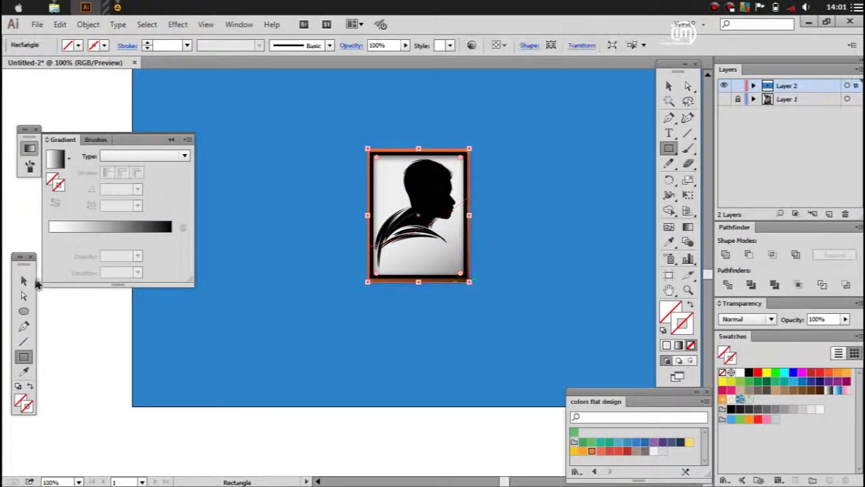
click(24, 279)
click(749, 372)
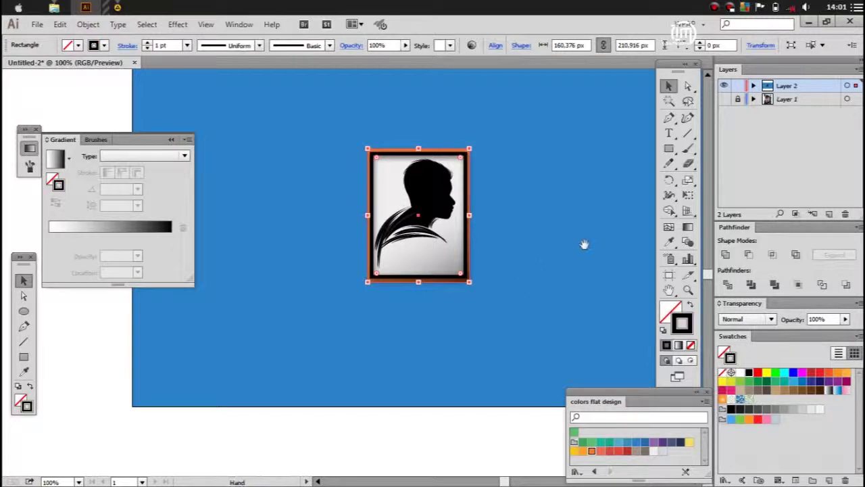
drag(552, 244, 475, 222)
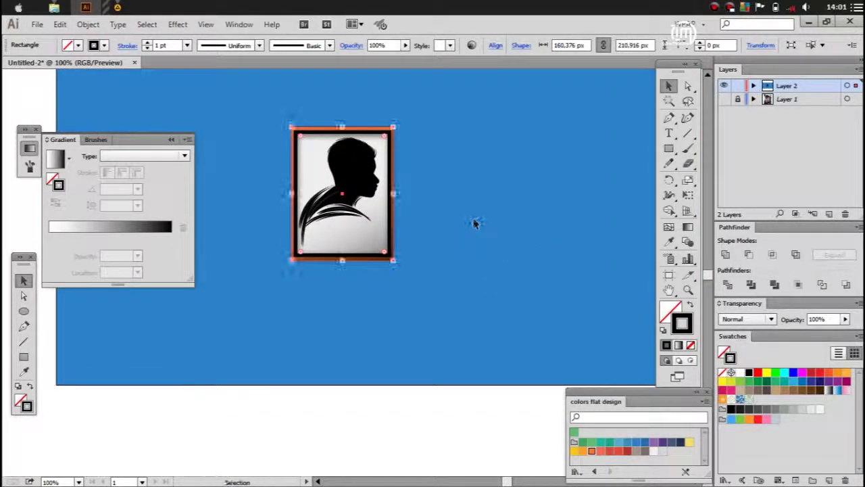
key(x)
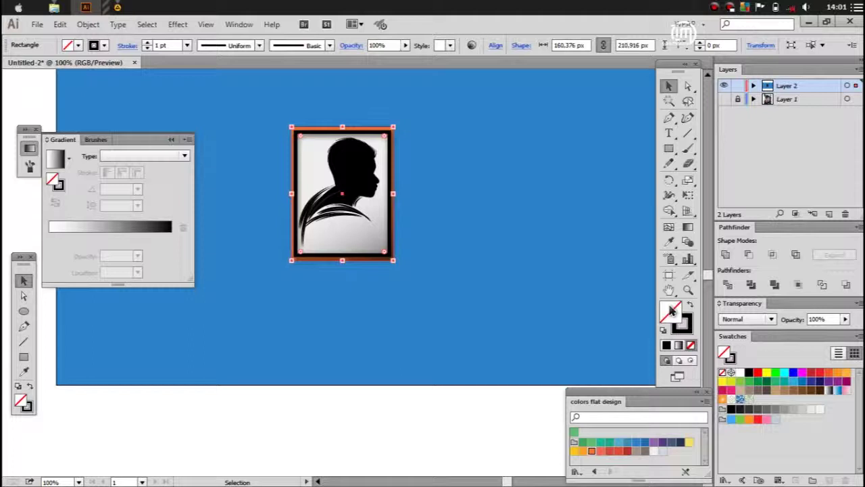
click(689, 305)
click(498, 273)
Place a copy of the black rectangle down-right and set its opacity to 0%
click(341, 203)
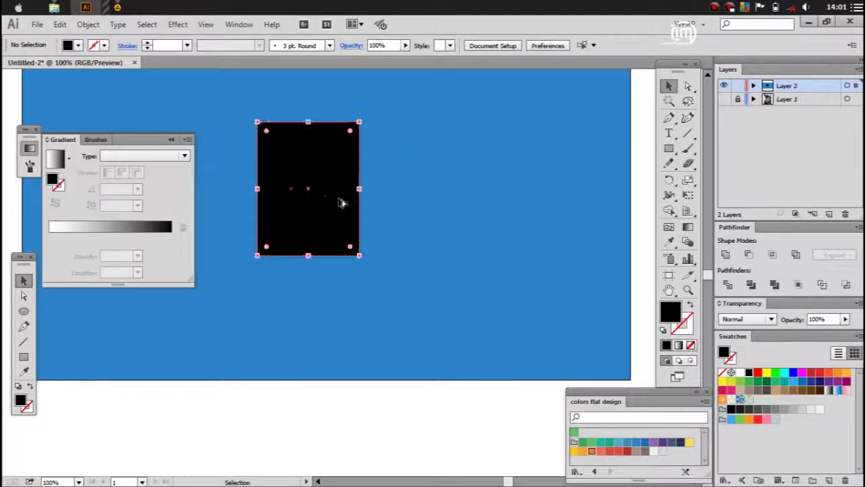
key(ctrl+minus)
drag(341, 202, 485, 346)
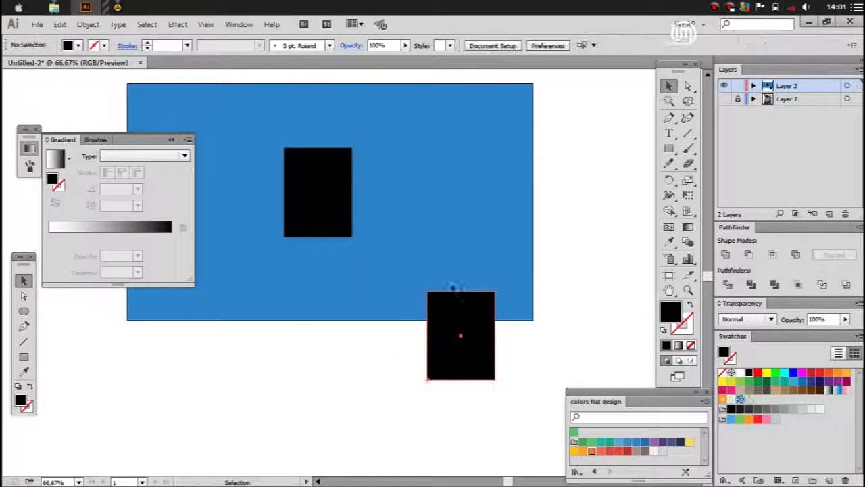
click(756, 325)
click(845, 319)
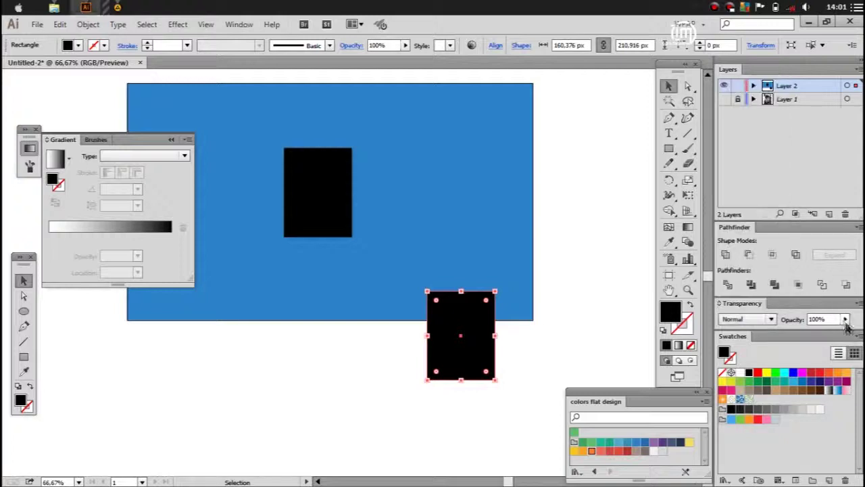
drag(693, 345, 526, 352)
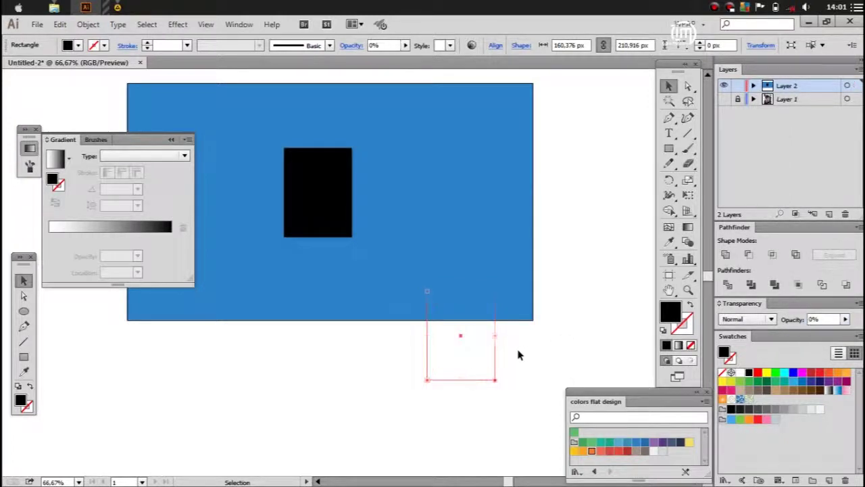
click(518, 355)
click(496, 346)
Blend the two rectangles using a specified distance of 1 px
shift+click(328, 206)
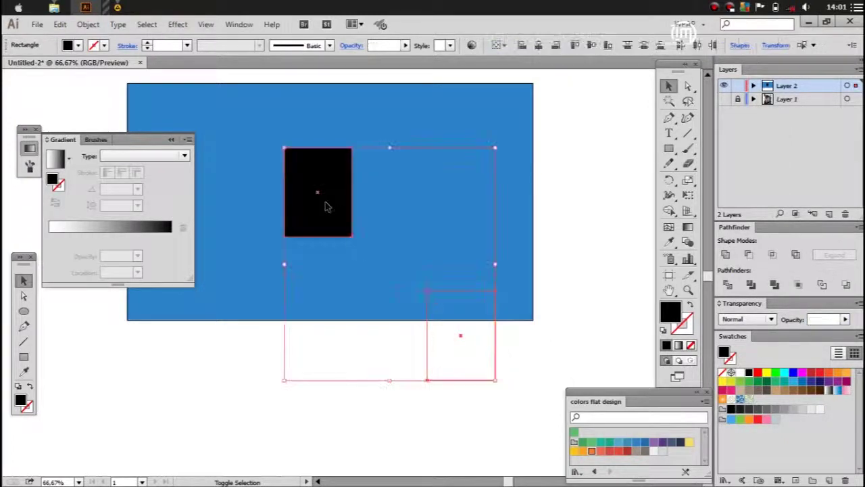
double_click(688, 245)
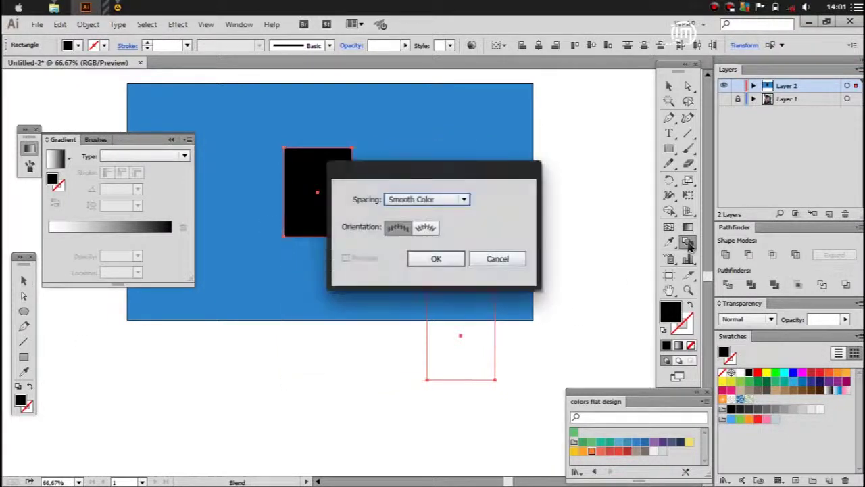
click(455, 200)
click(421, 240)
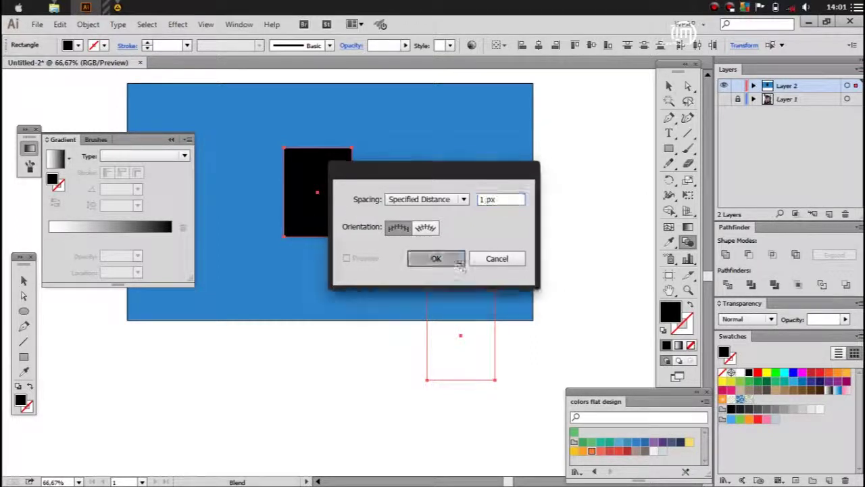
click(454, 259)
click(87, 25)
mouse_move(103, 324)
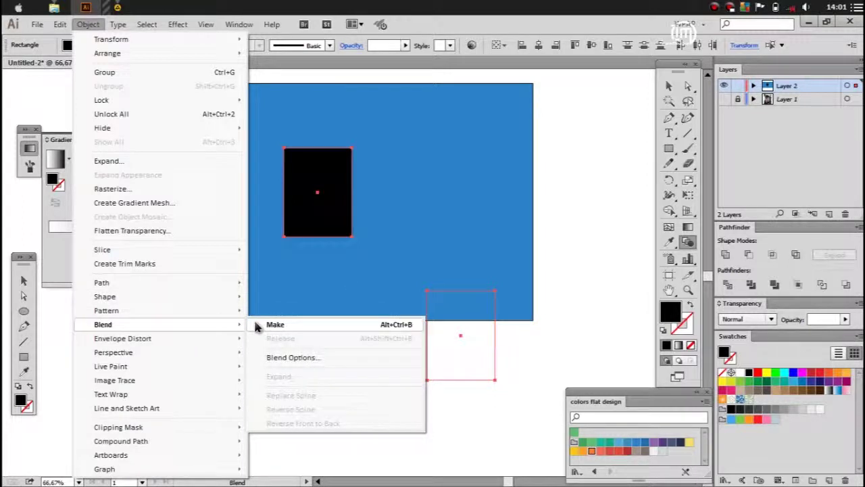
click(257, 325)
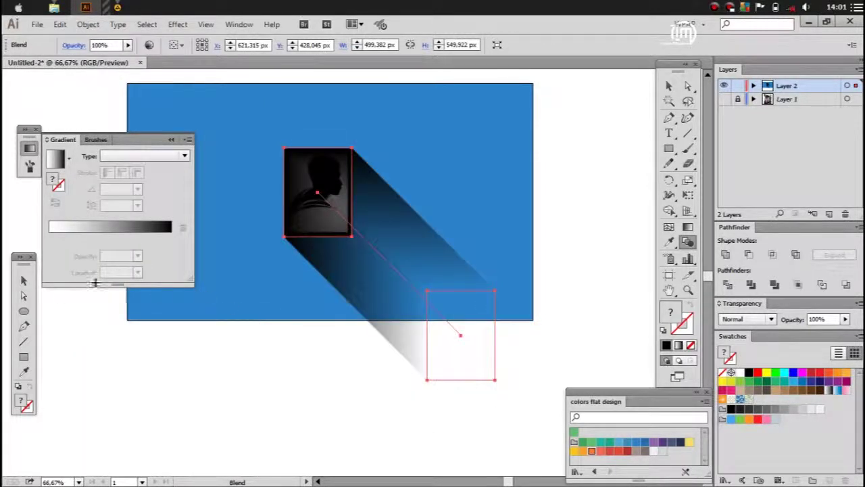
Send the shadow blend to the back, then bring it forward above the blue background
key(v)
right_click(385, 231)
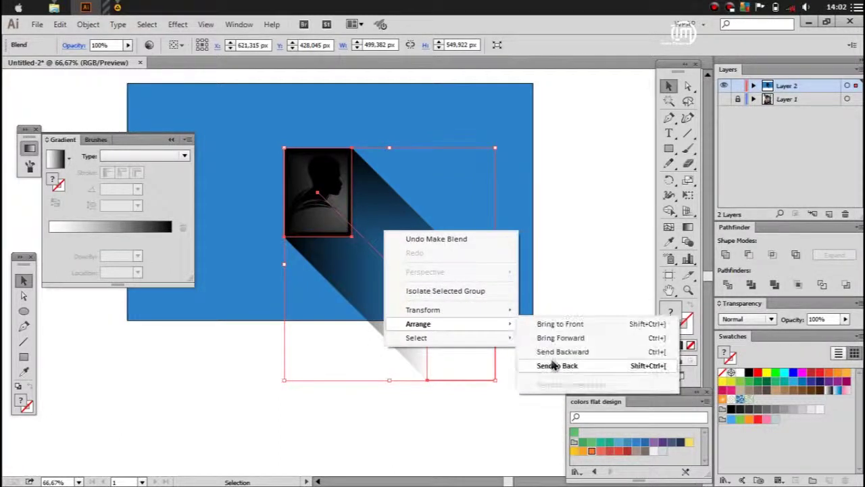
click(561, 365)
right_click(391, 250)
mouse_move(428, 326)
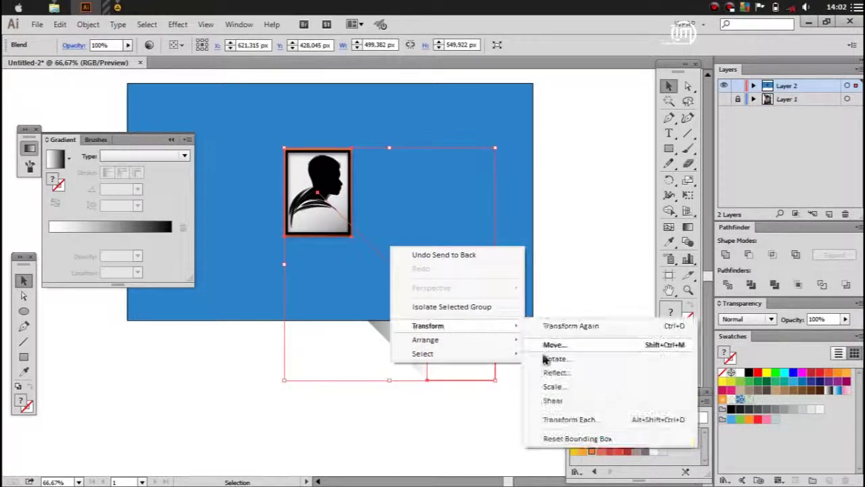
click(570, 354)
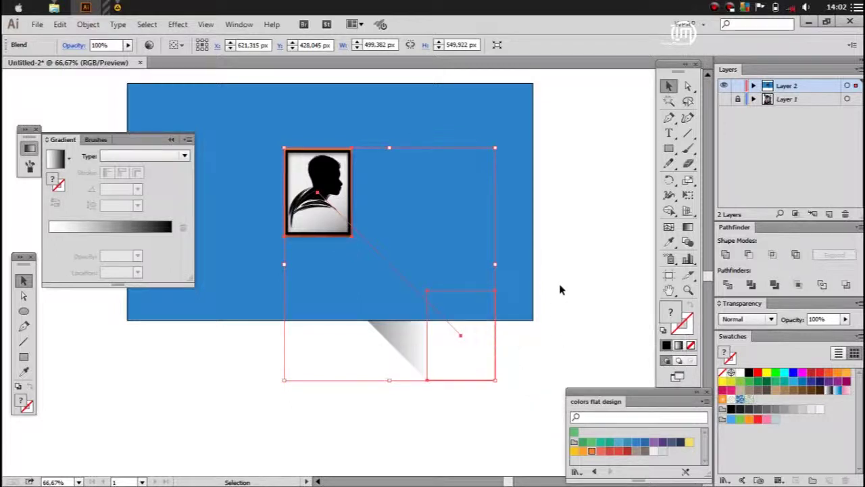
Set the shadow blend's opacity to 50%
click(562, 284)
click(407, 259)
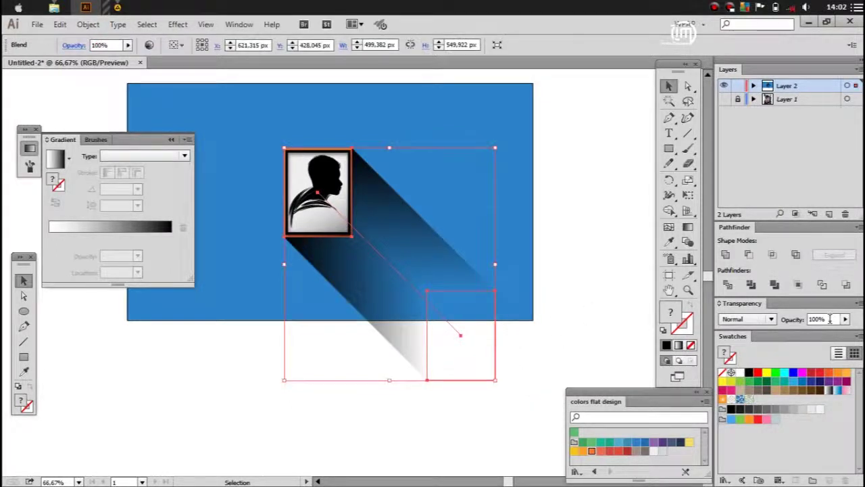
text(50)
key(Return)
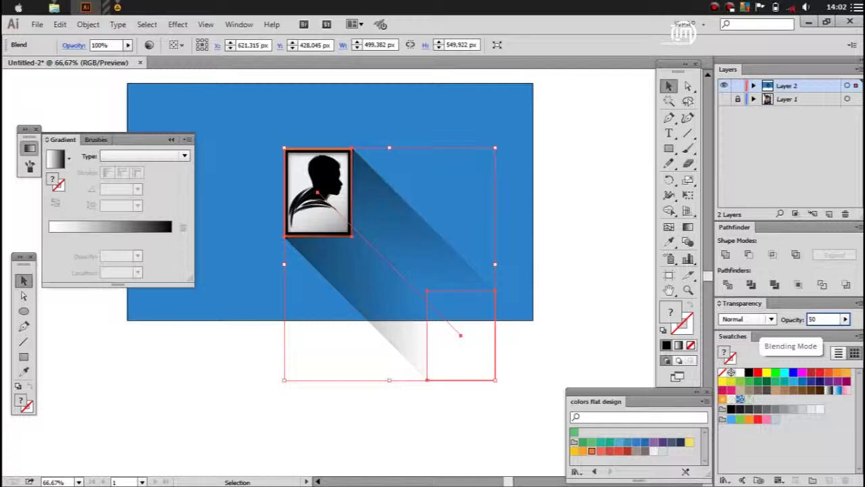
click(581, 227)
Draw a tall 401.98 × 489.156 px card rectangle over the artwork
key(m)
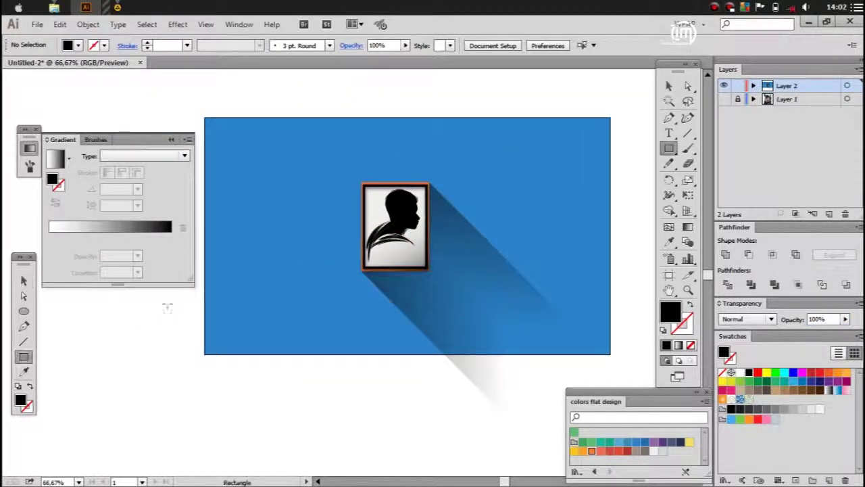
drag(269, 115, 523, 353)
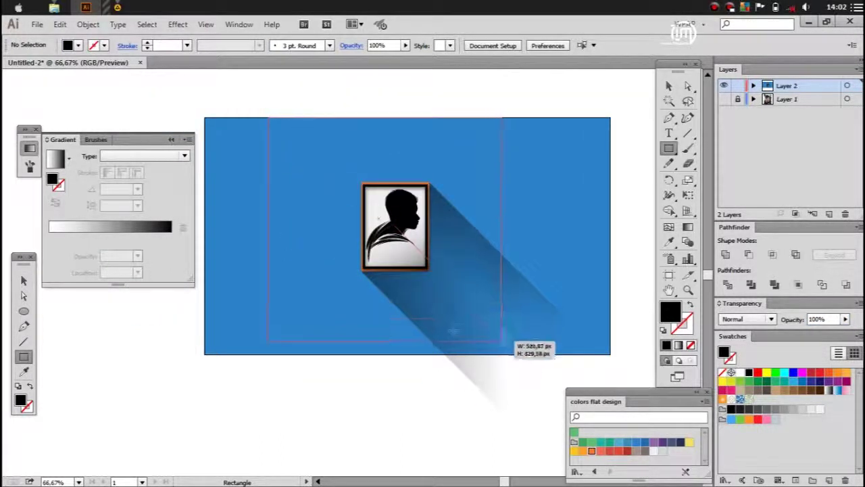
key(v)
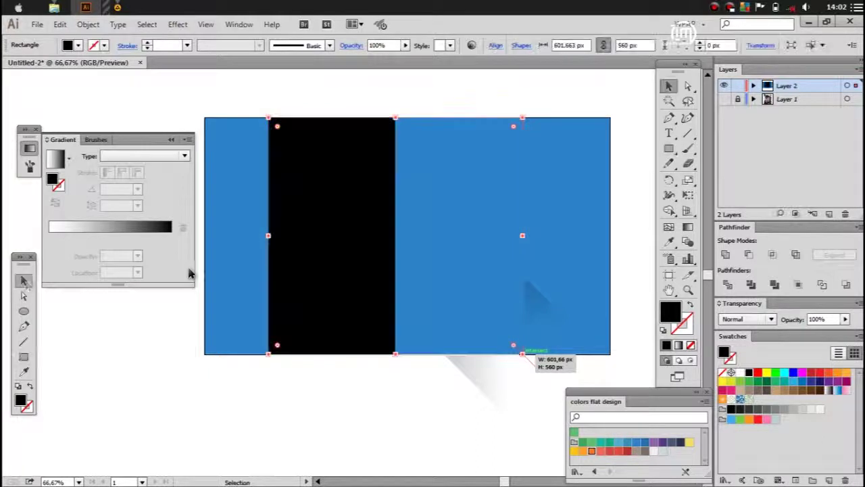
drag(268, 236, 315, 243)
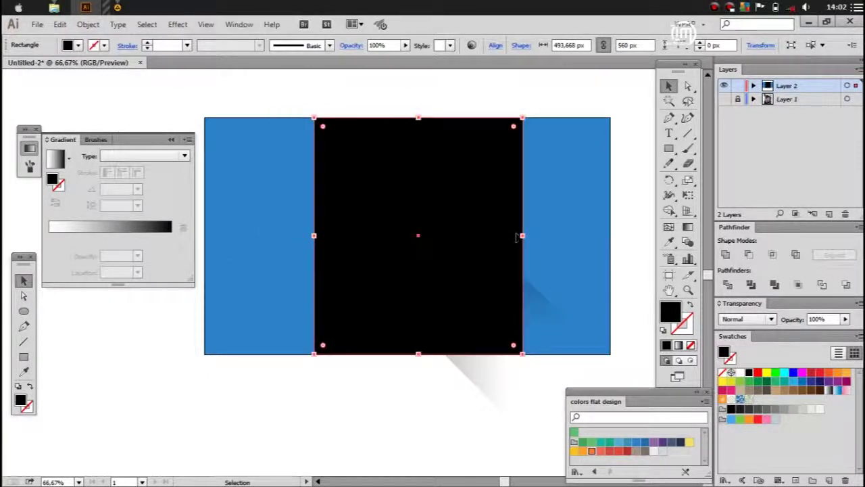
key(shift+x)
drag(521, 237, 484, 236)
drag(399, 355, 398, 340)
key(shift+x)
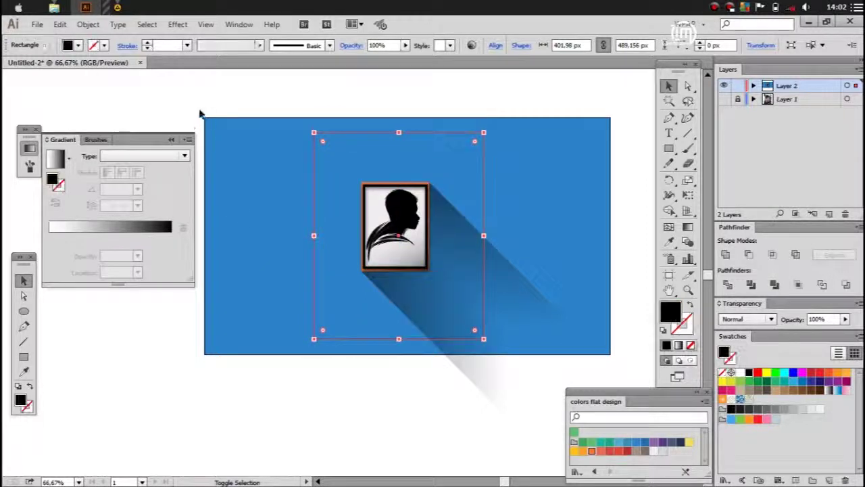
click(236, 144)
Unlock all artwork and clip it to the card rectangle, then view at 100%
click(88, 24)
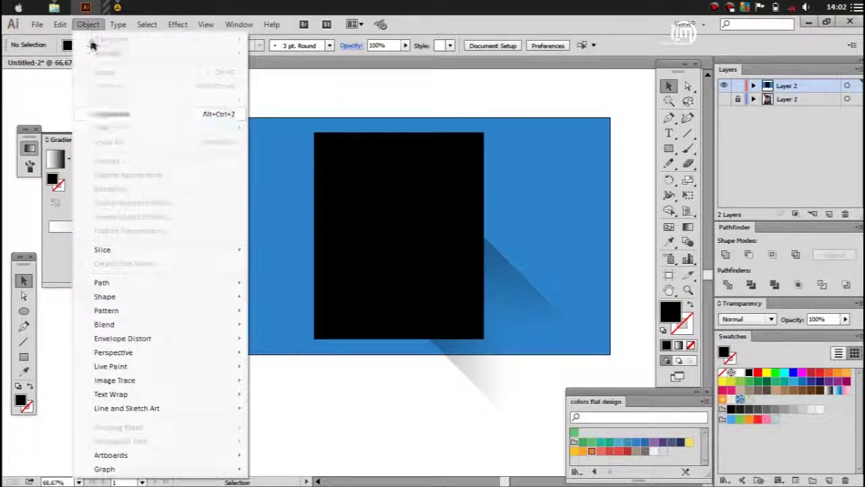
click(131, 111)
mouse_move(173, 76)
mouse_down()
mouse_move(647, 357)
mouse_move(640, 365)
mouse_up()
right_click(426, 218)
click(466, 286)
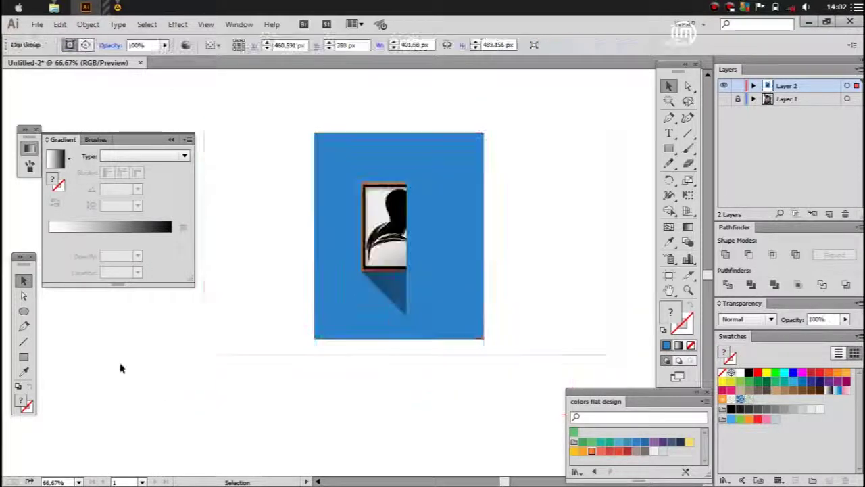
click(521, 348)
key(ctrl+1)
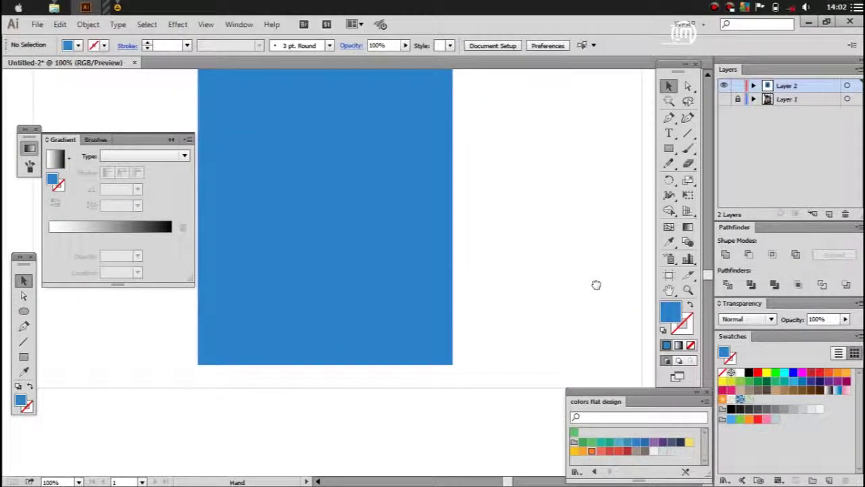
click(716, 10)
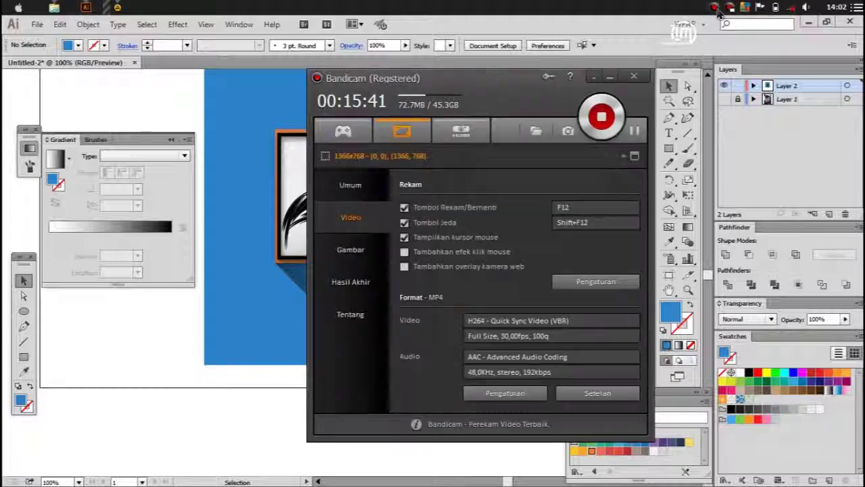